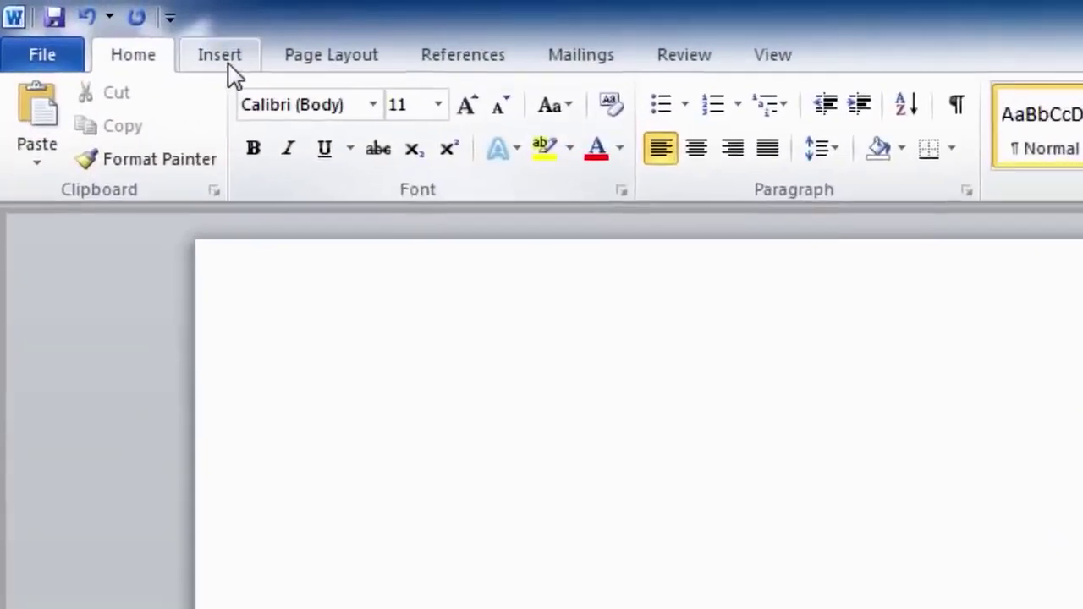
Open the Table dropdown on the Insert tab of Document1
{"action": "left_click", "coordinate": [81, 19]}
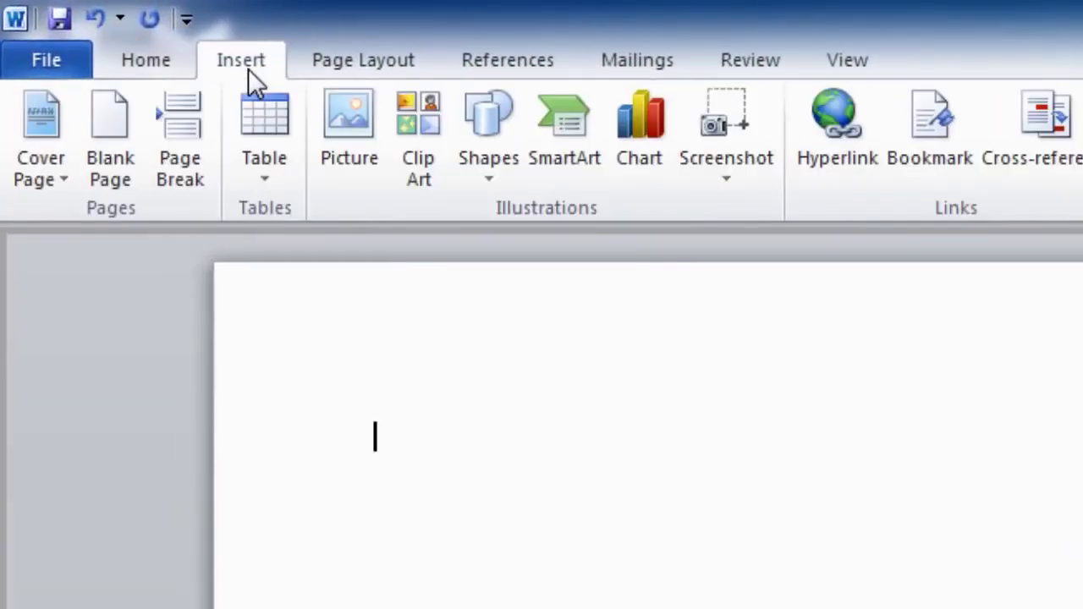
{"action": "left_click", "coordinate": [256, 113]}
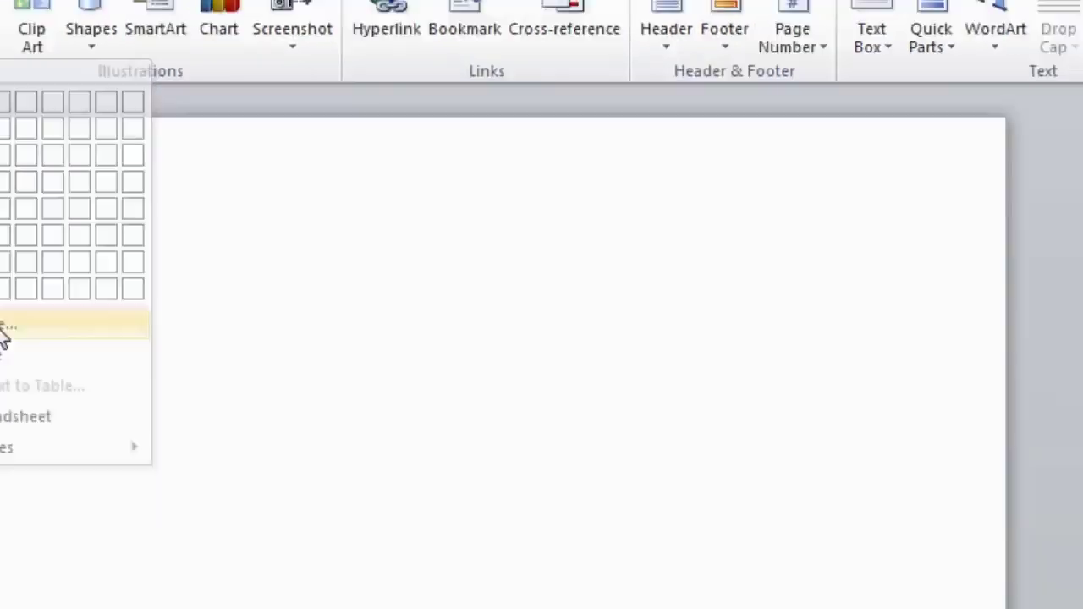
Open the Insert Table dialog from the Table dropdown
{"action": "left_click", "coordinate": [135, 396]}
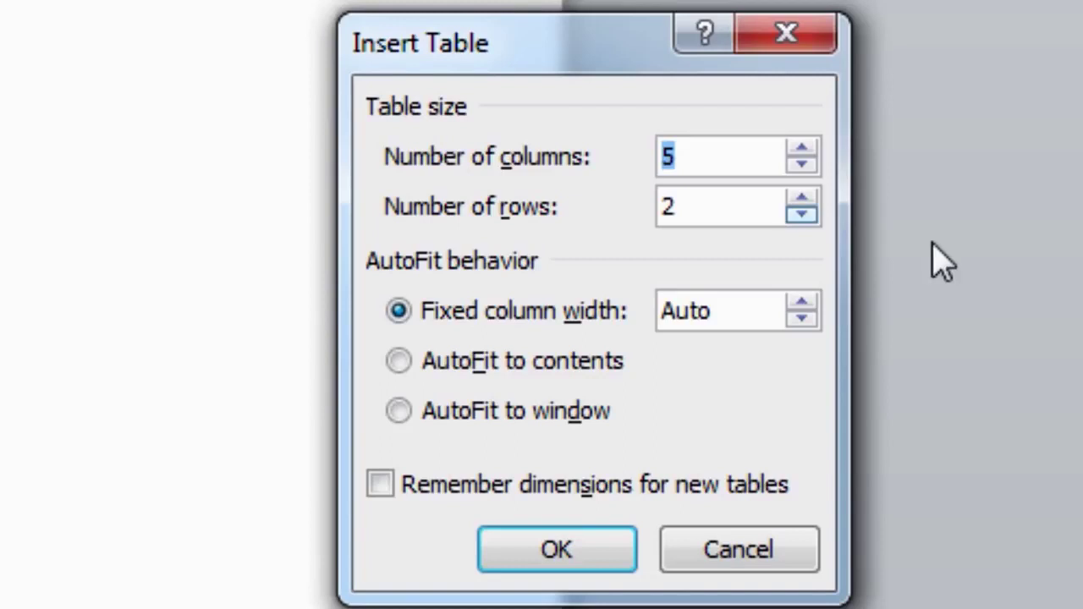
Insert an empty table with 6 columns and 7 rows
{"action": "left_click", "coordinate": [801, 150]}
{"action": "left_click", "coordinate": [800, 201]}
{"action": "left_click", "coordinate": [801, 200]}
{"action": "left_click", "coordinate": [800, 200]}
{"action": "left_click", "coordinate": [801, 201]}
{"action": "left_click", "coordinate": [801, 201]}
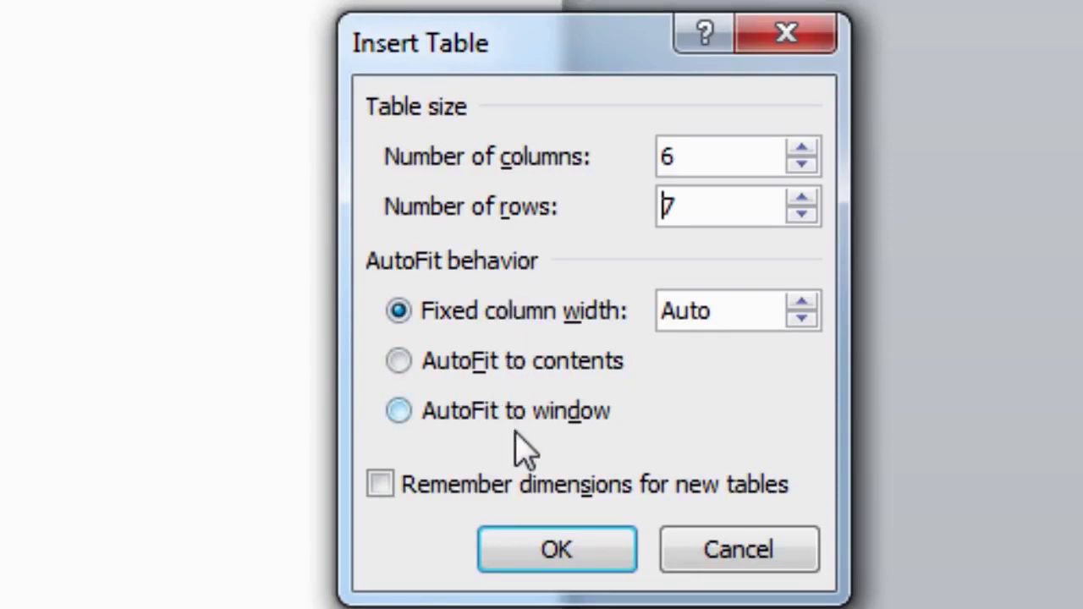
{"action": "left_click", "coordinate": [533, 558]}
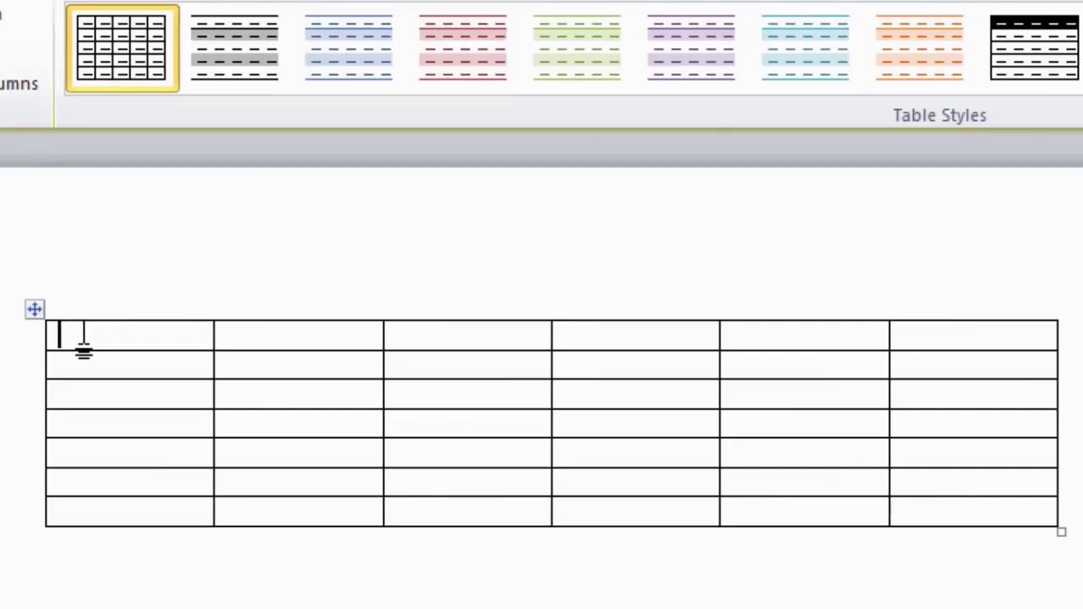
Type the headings S/No., Name and Address in the first three header cells
{"action": "type", "text": "S/"}
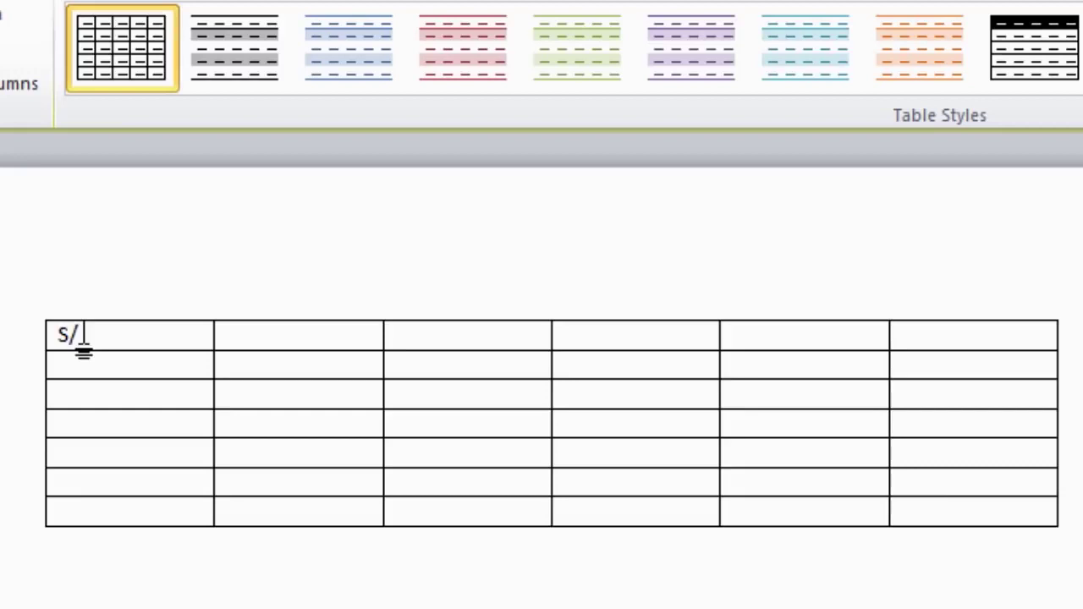
{"action": "type", "text": "No."}
{"action": "key", "text": "Tab"}
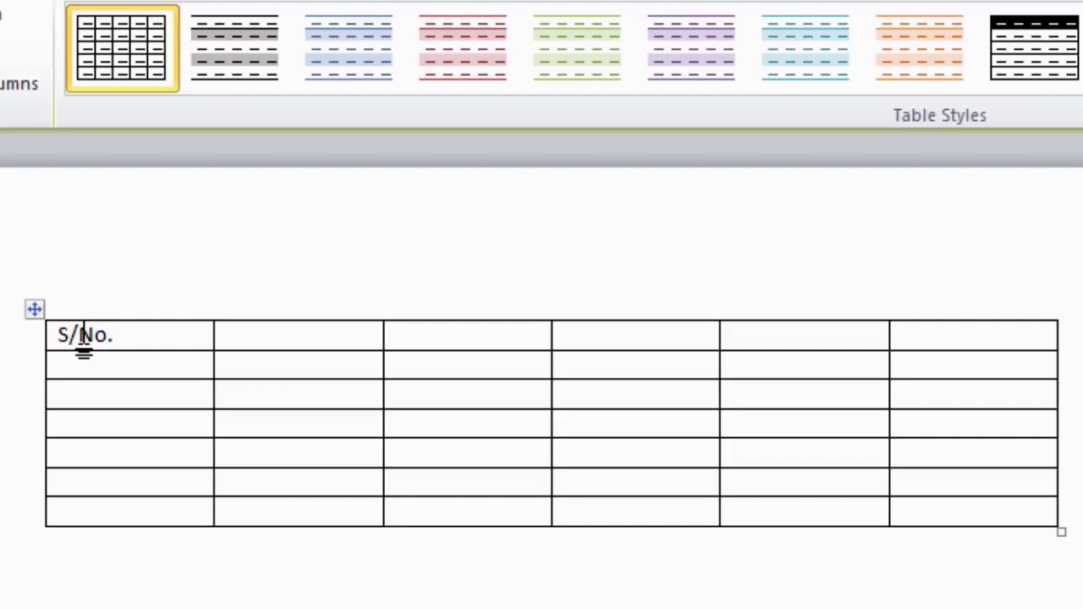
{"action": "type", "text": "Name"}
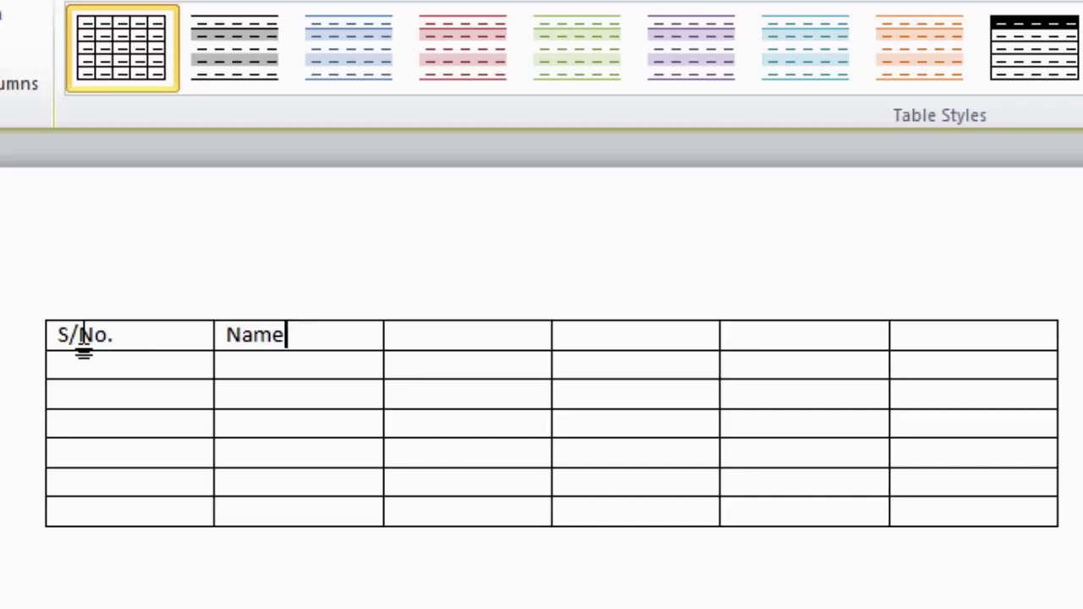
{"action": "key", "text": "Tab"}
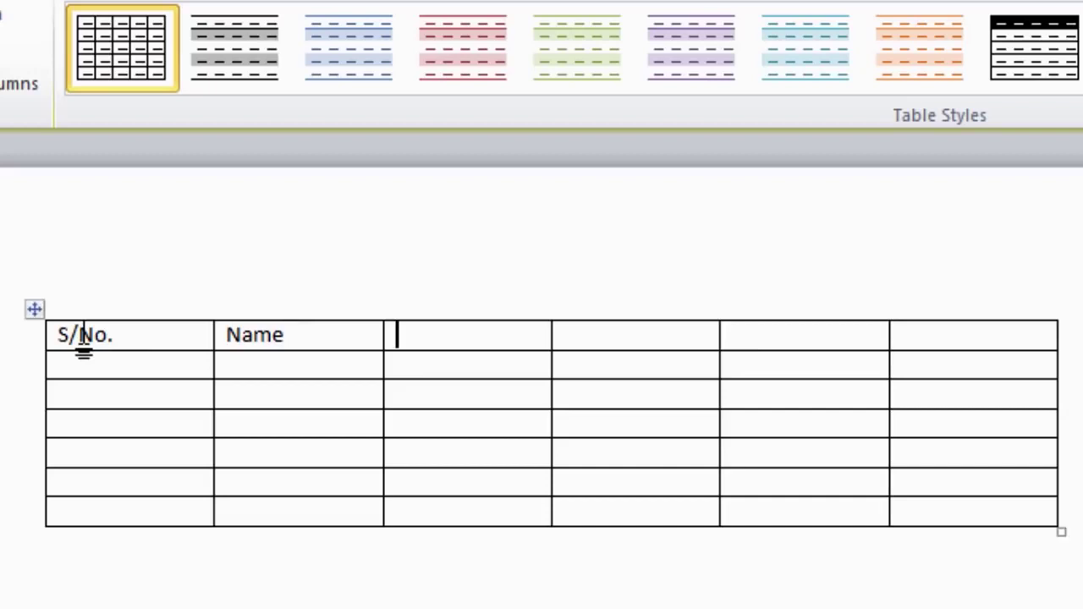
{"action": "type", "text": "Adress"}
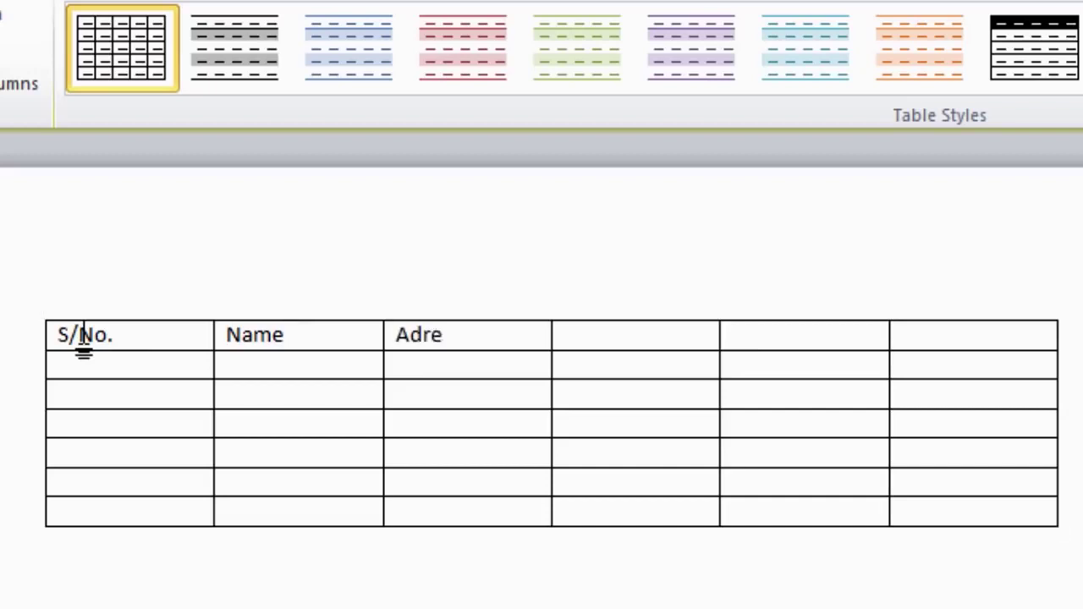
{"action": "key", "text": "Left"}
{"action": "key", "text": "Left"}
{"action": "key", "text": "Left"}
{"action": "key", "text": "Left"}
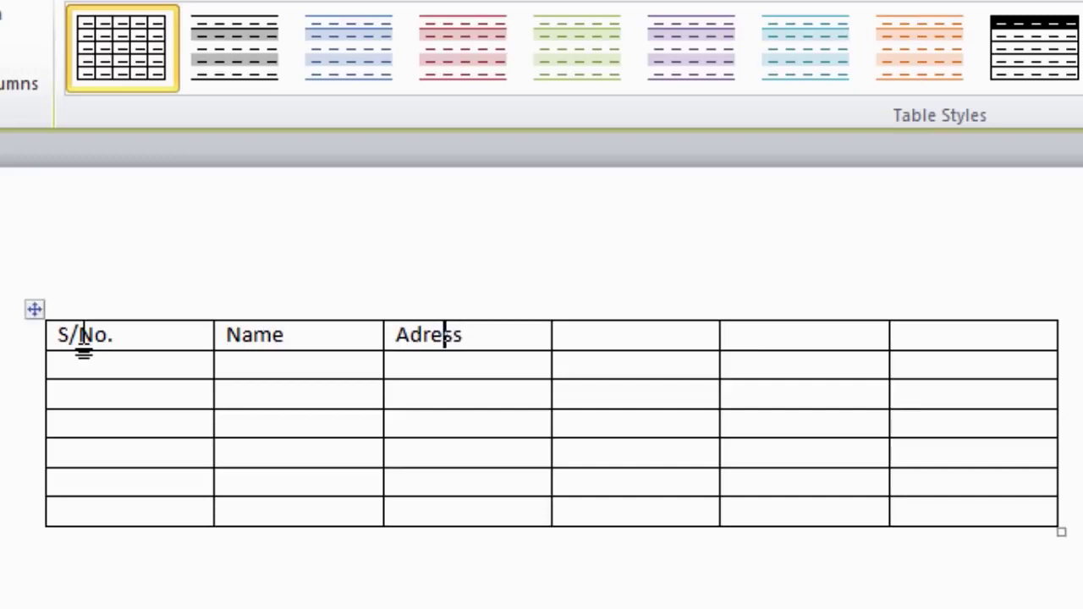
{"action": "type", "text": "d"}
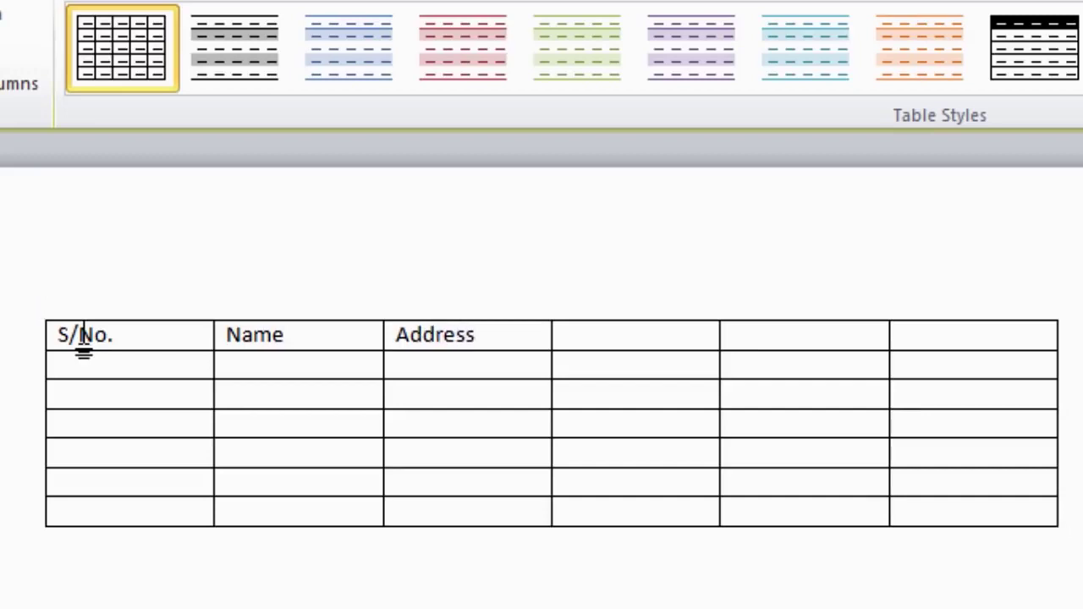
{"action": "key", "text": "Right"}
{"action": "key", "text": "Right"}
{"action": "key", "text": "Right"}
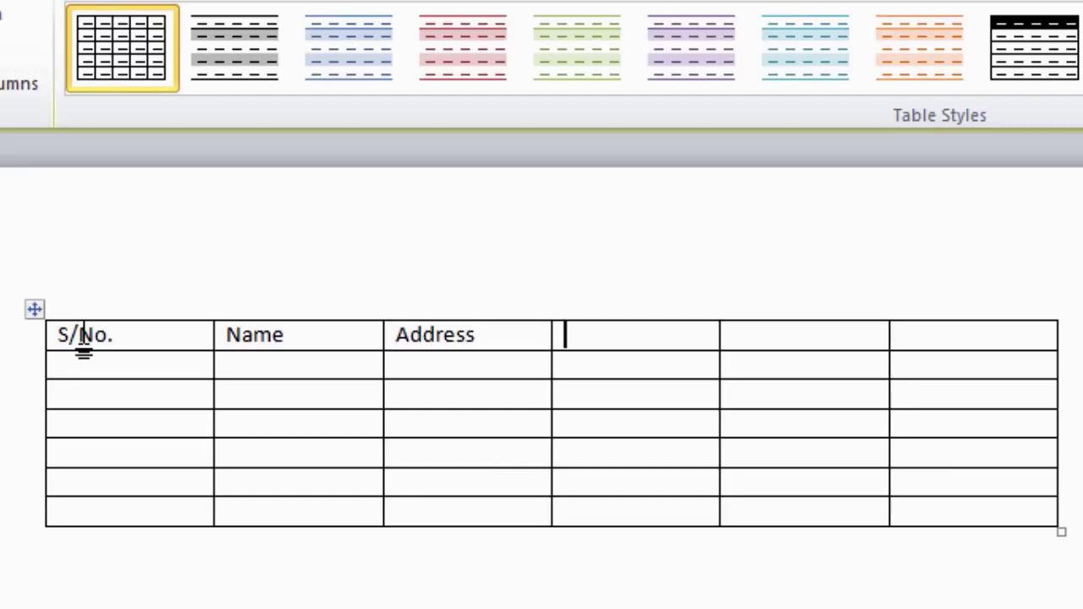
Add the headings E-mail, Cell No. and Phone No. to the remaining header cells
{"action": "type", "text": "E-mail"}
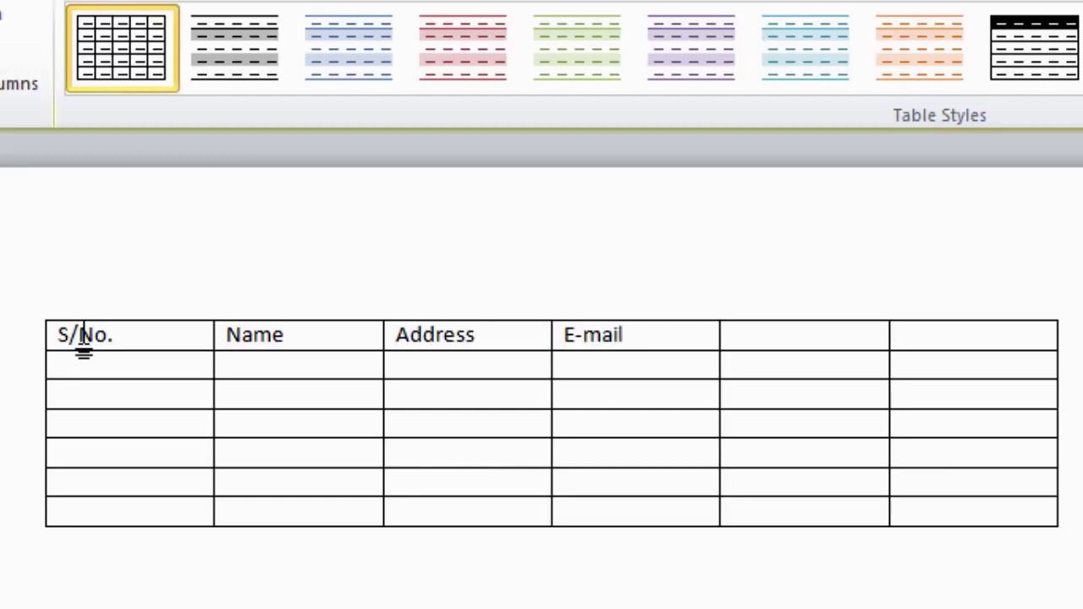
{"action": "key", "text": "Tab"}
{"action": "type", "text": "Cell No."}
{"action": "key", "text": "Tab"}
{"action": "type", "text": "Phone"}
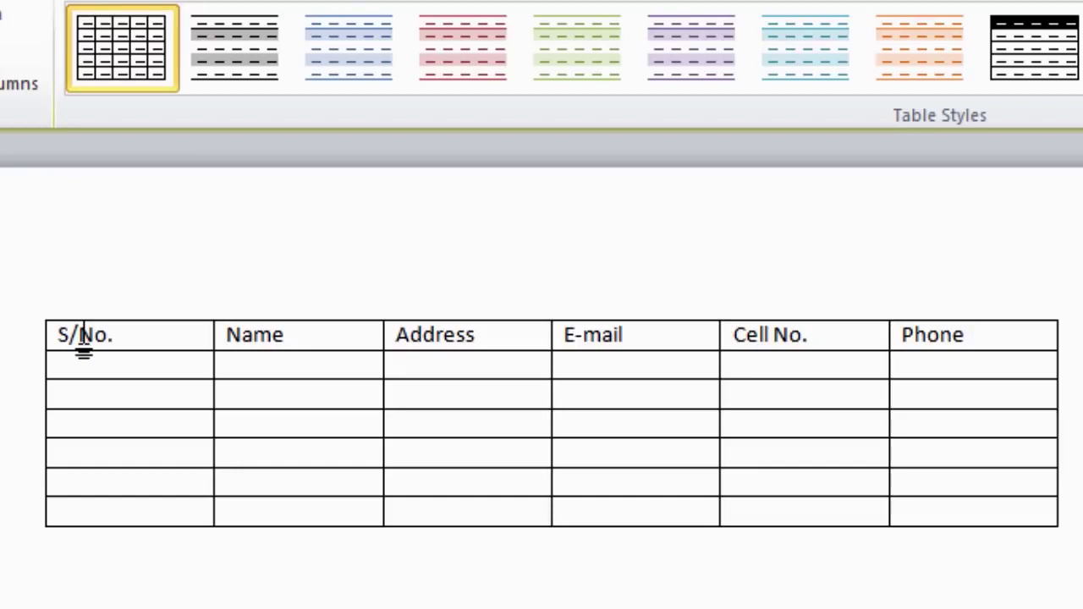
{"action": "type", "text": " No."}
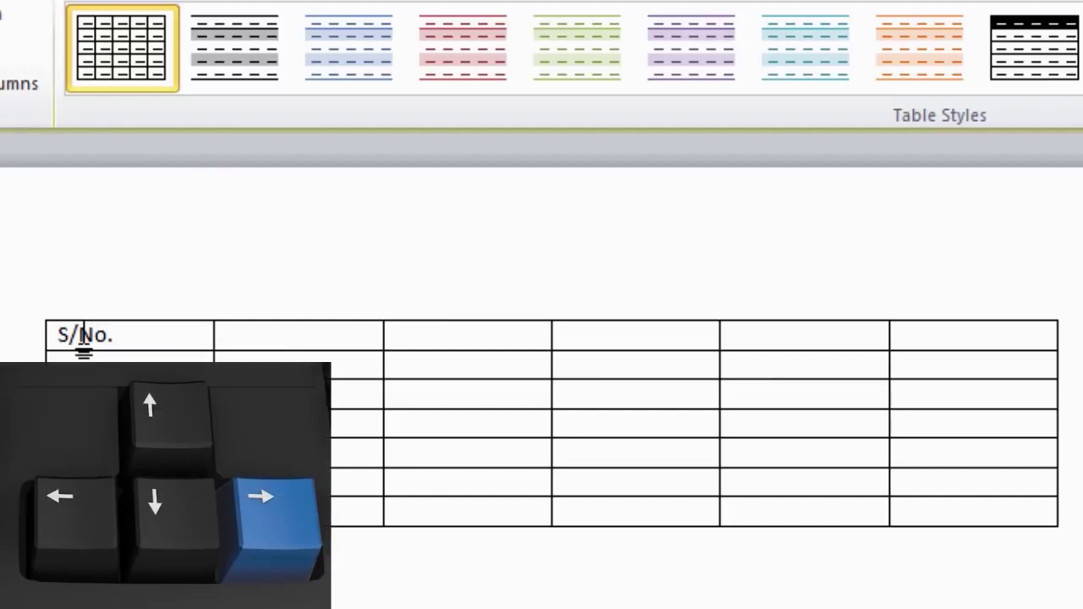
Retype the Name and Address headings, correcting the spelling of Address
{"action": "key", "text": "Right"}
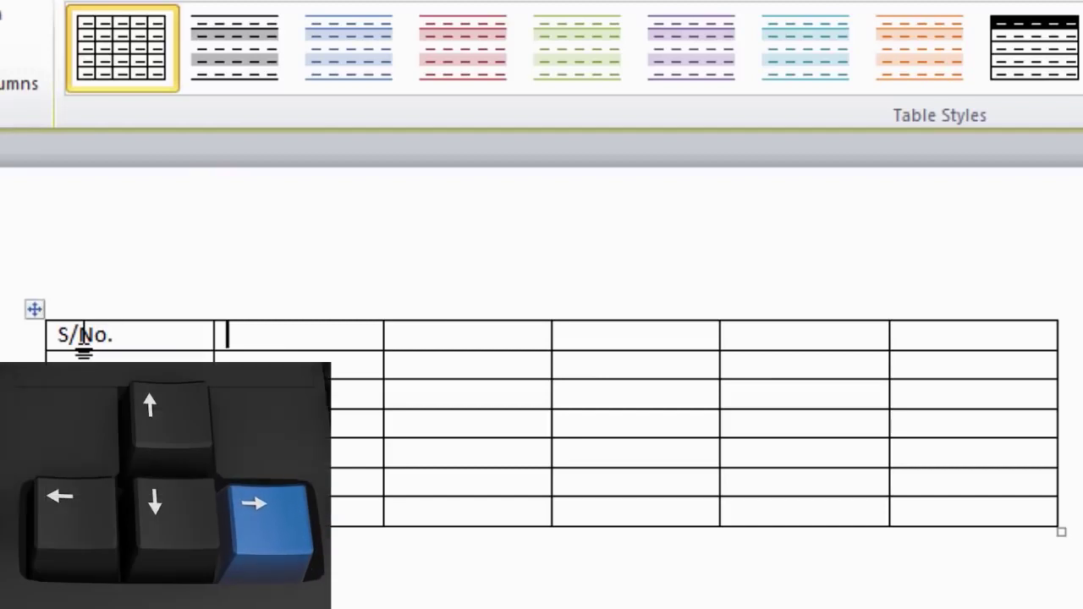
{"action": "type", "text": "Name"}
{"action": "key", "text": "Right"}
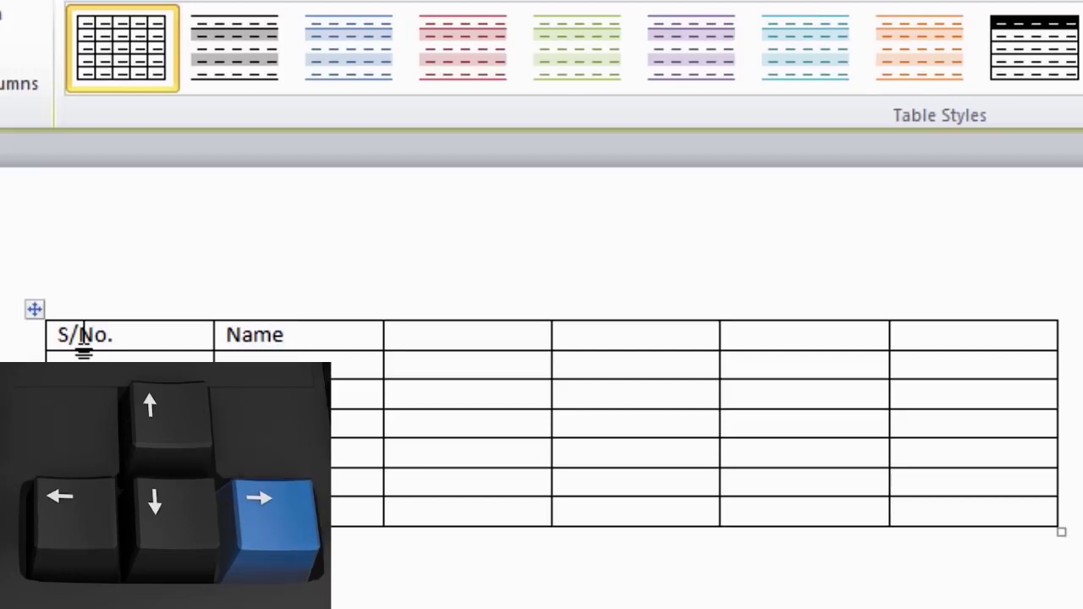
{"action": "type", "text": "Adress"}
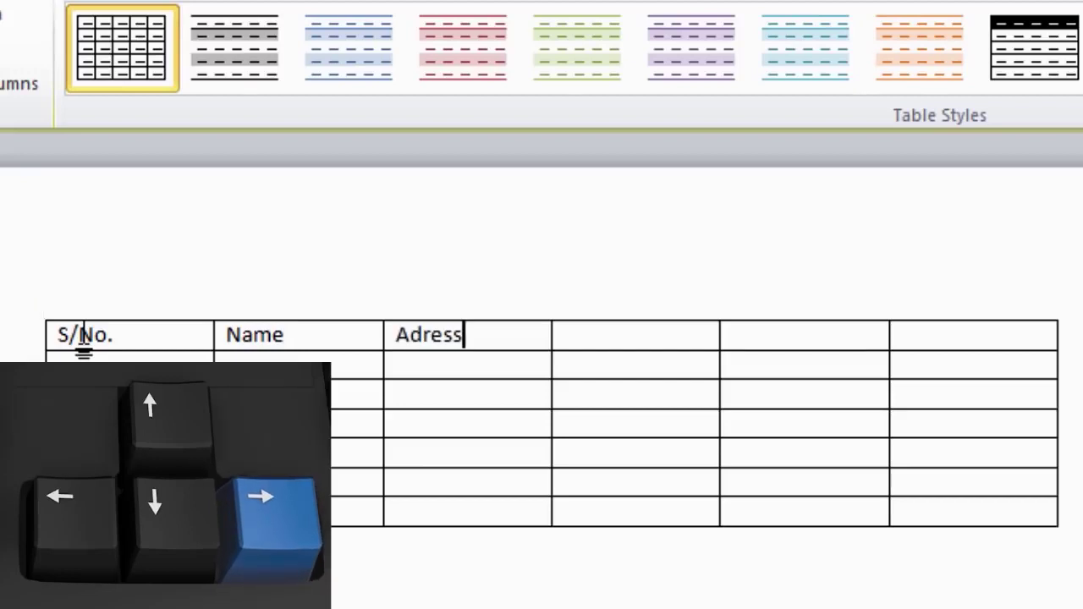
{"action": "key", "text": "Left"}
{"action": "key", "text": "Left"}
{"action": "key", "text": "Left"}
{"action": "key", "text": "Left"}
{"action": "type", "text": "d"}
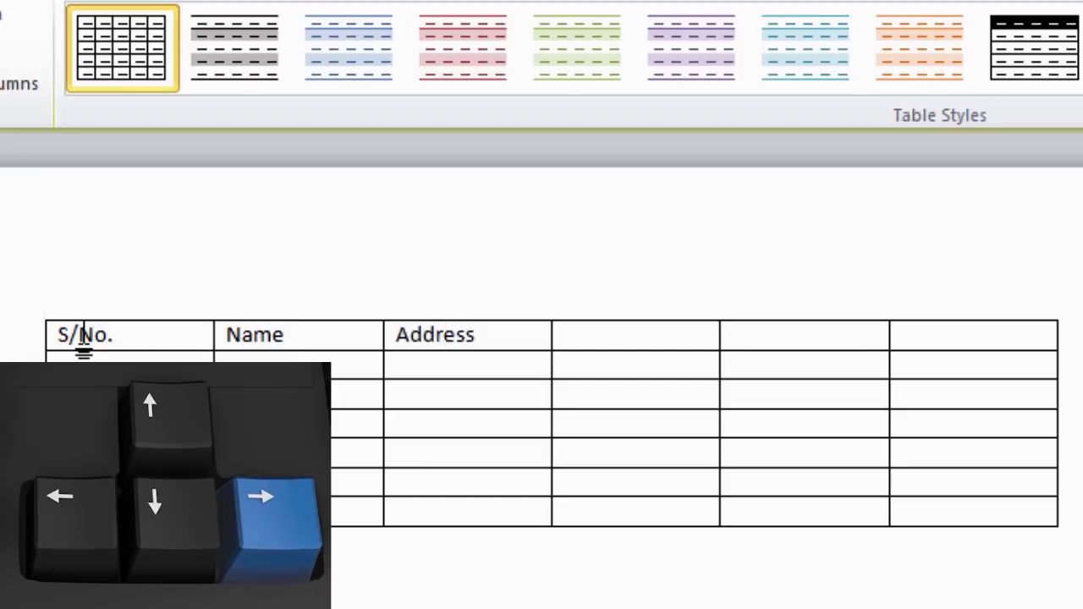
{"action": "key", "text": "Right"}
{"action": "key", "text": "Right"}
{"action": "key", "text": "Right"}
{"action": "key", "text": "Right"}
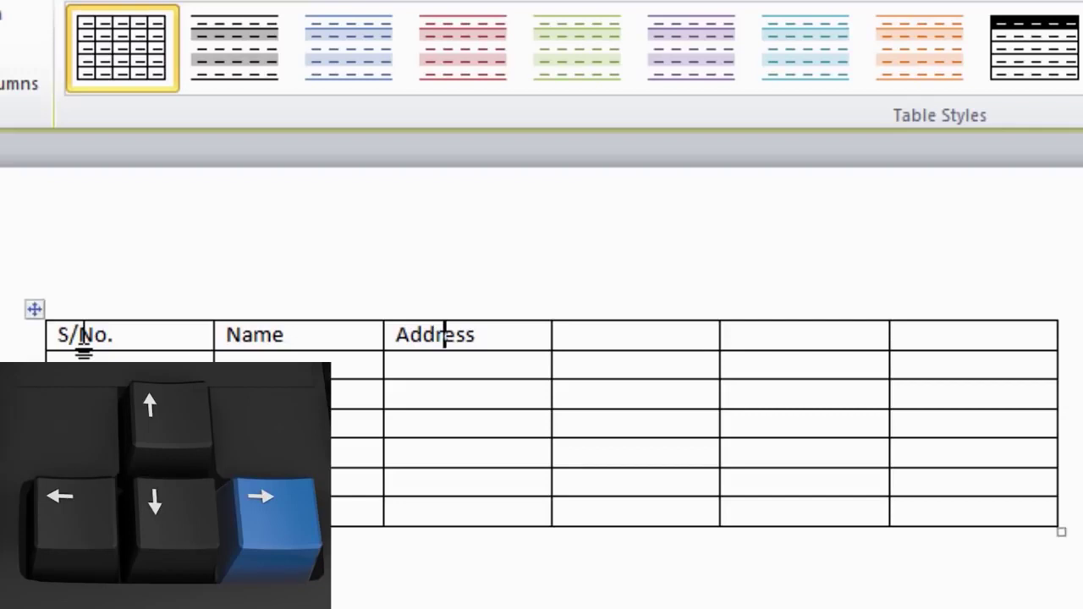
{"action": "key", "text": "Right"}
Retype the E-mail, Cell No. and Phone No. headings, fixing the Phone typo
{"action": "type", "text": "E-"}
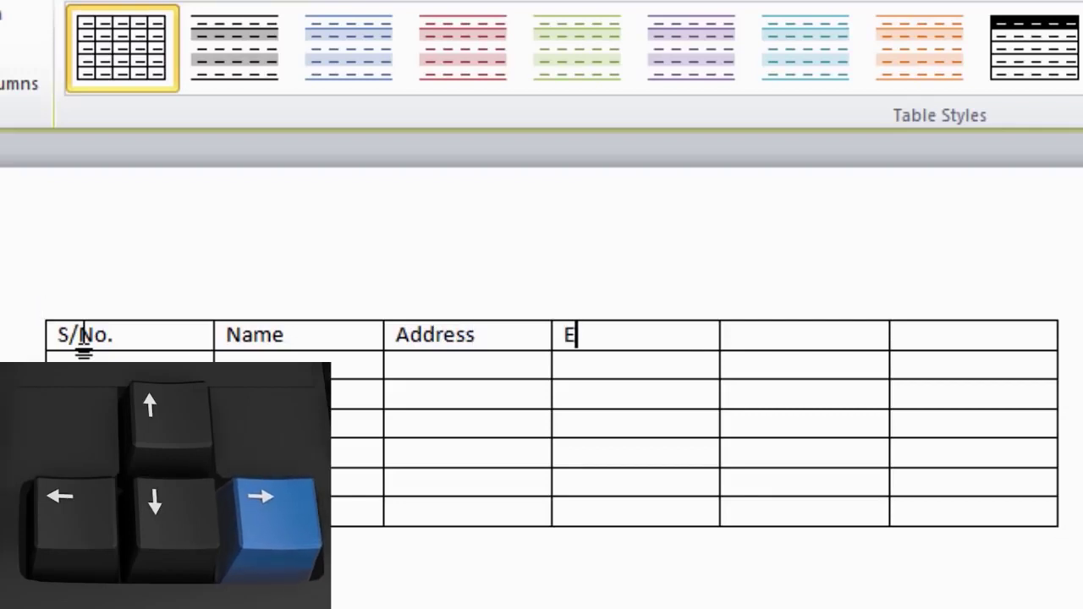
{"action": "type", "text": "mail"}
{"action": "key", "text": "Right"}
{"action": "type", "text": "Cell No."}
{"action": "key", "text": "Right"}
{"action": "type", "text": "Phoe"}
{"action": "key", "text": "BackSpace"}
{"action": "type", "text": "ne No."}
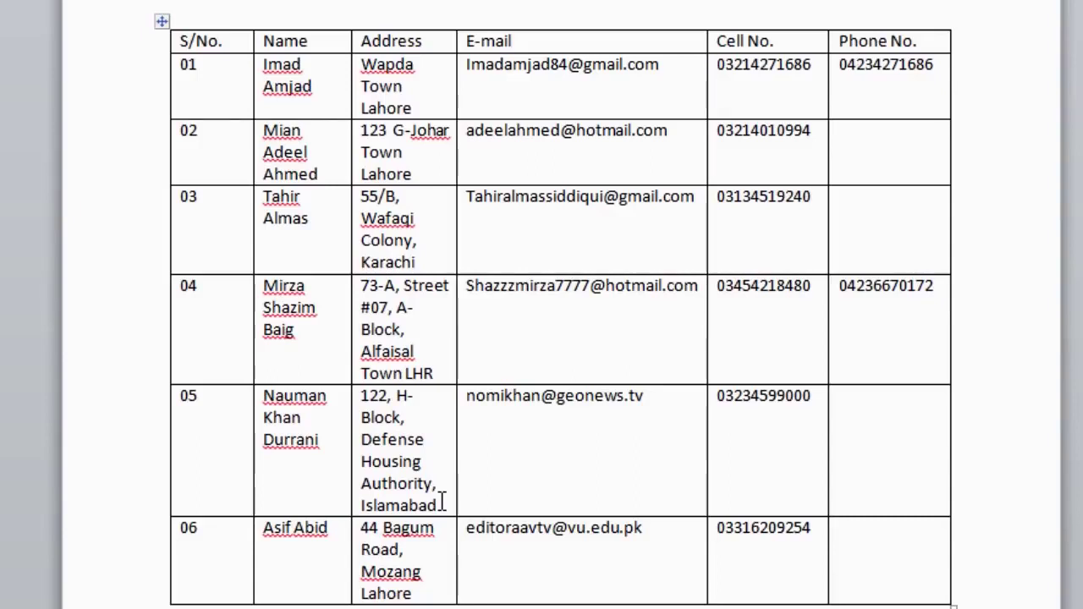
Enter row 06's street address, e-mail address and cell number
{"action": "key", "text": "ctrl+z"}
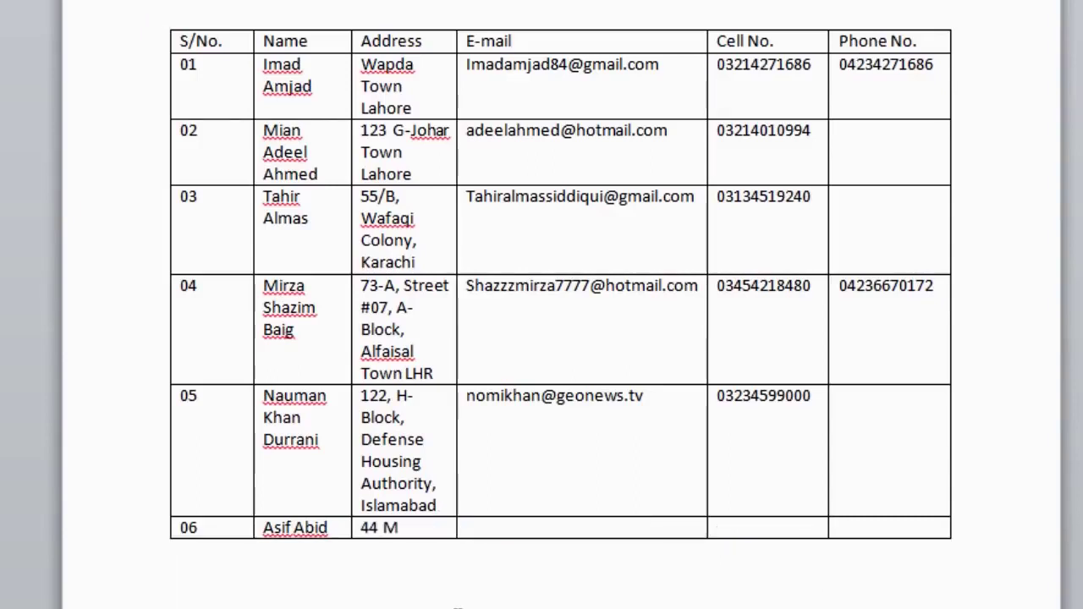
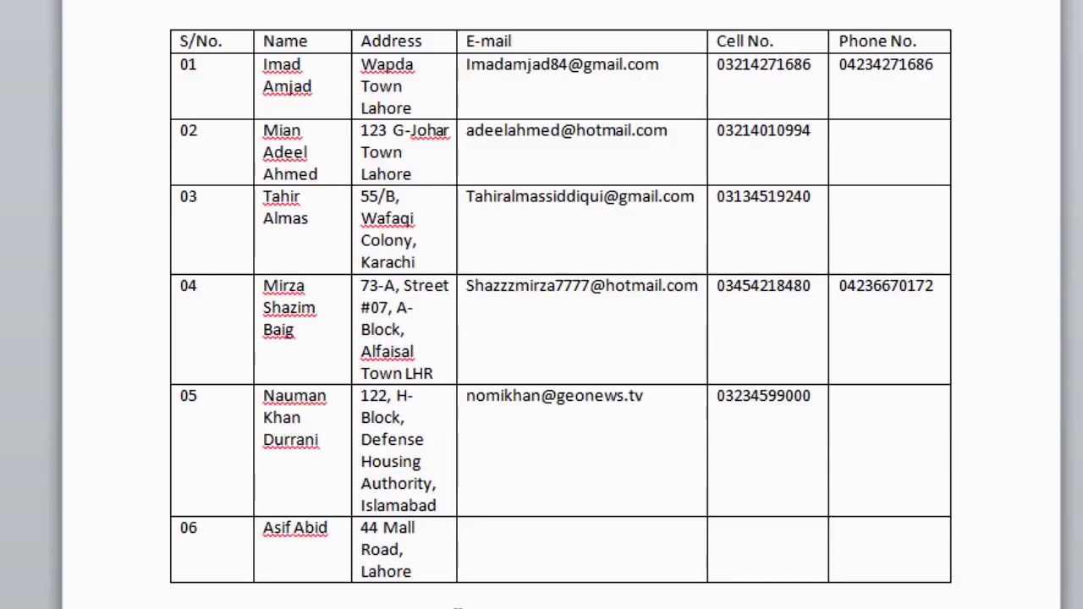
{"action": "left_click", "coordinate": [468, 528]}
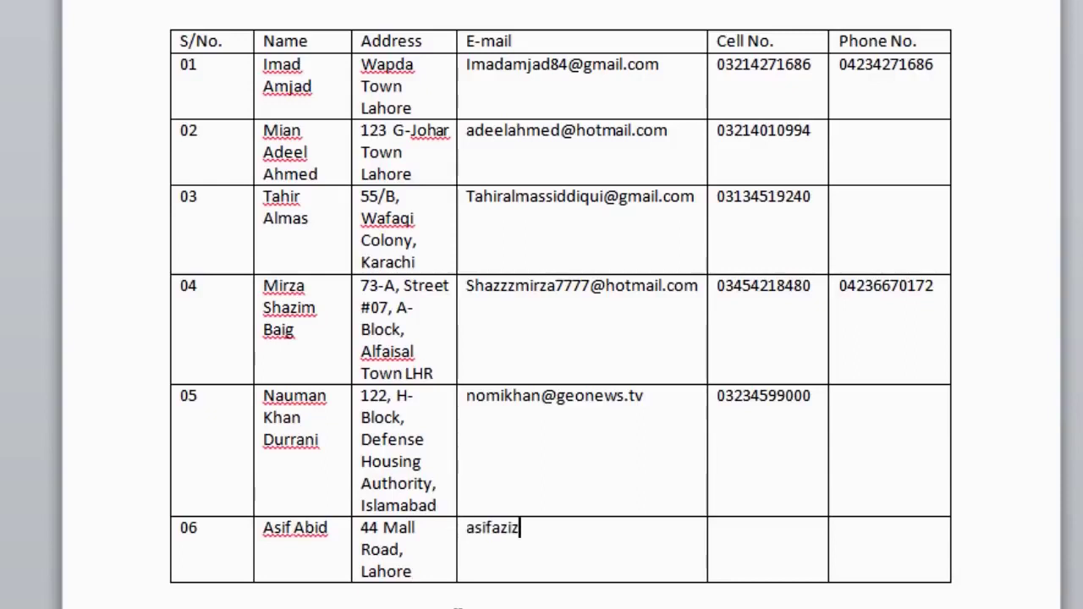
{"action": "key", "text": "Tab"}
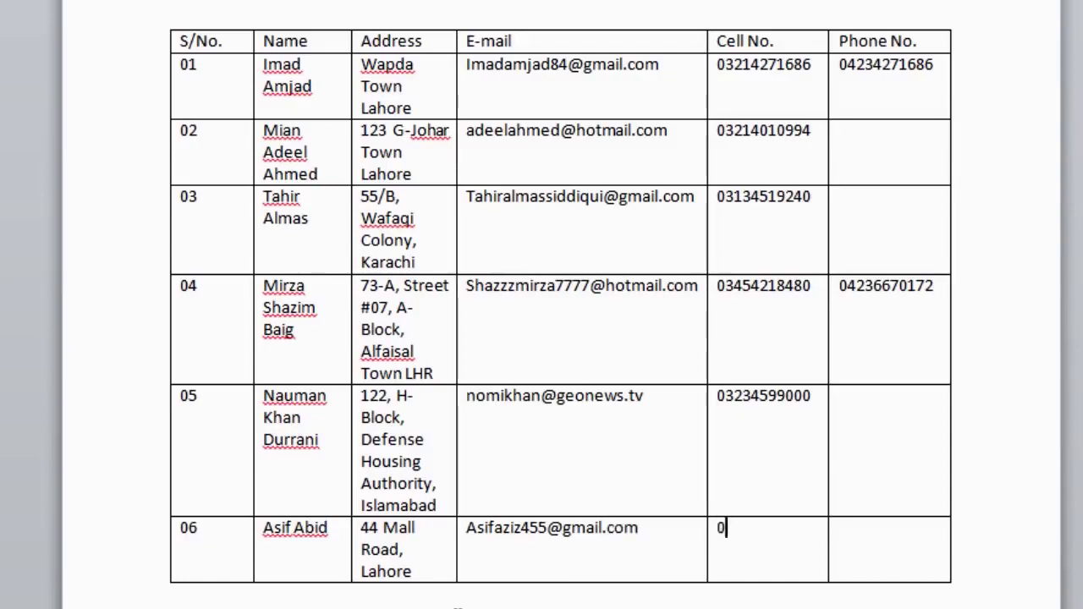
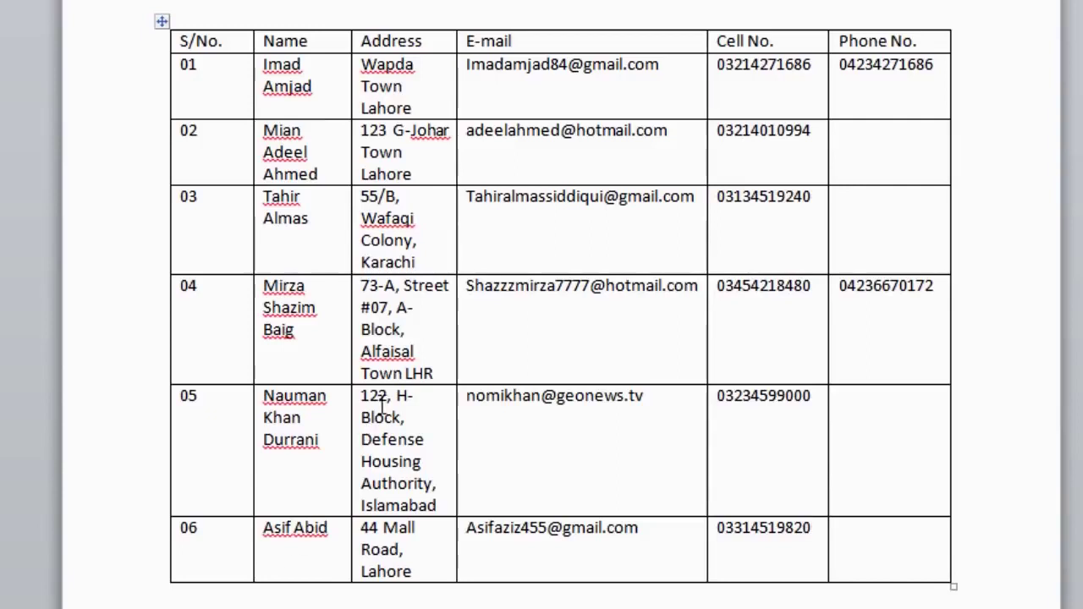
Replace the cell number in row 03 with the contact's new number
{"action": "left_click_drag", "start_coordinate": [818, 195], "coordinate": [723, 204]}
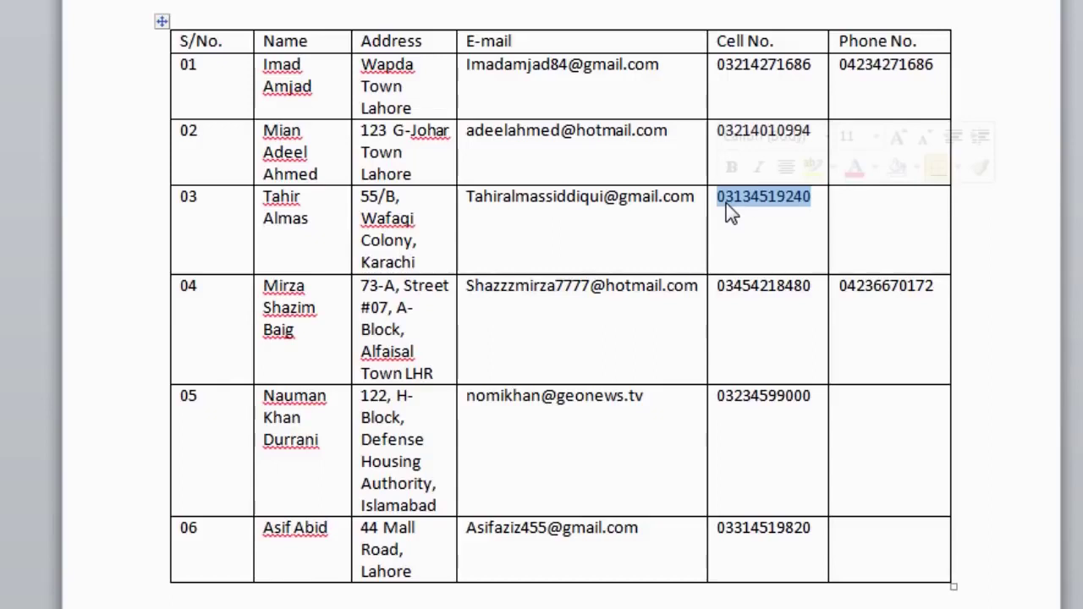
{"action": "key", "text": "Delete"}
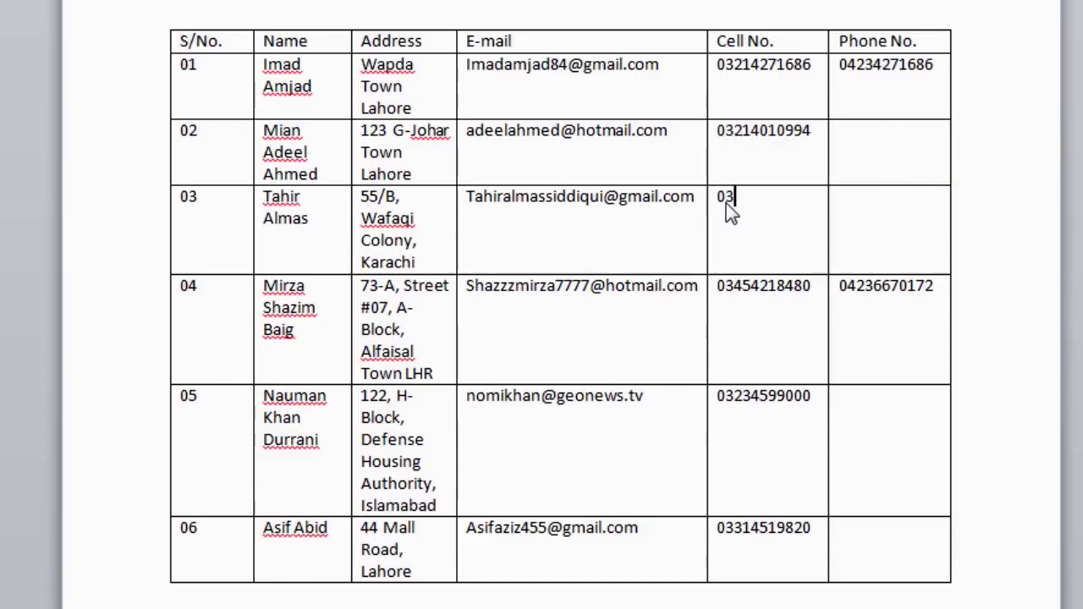
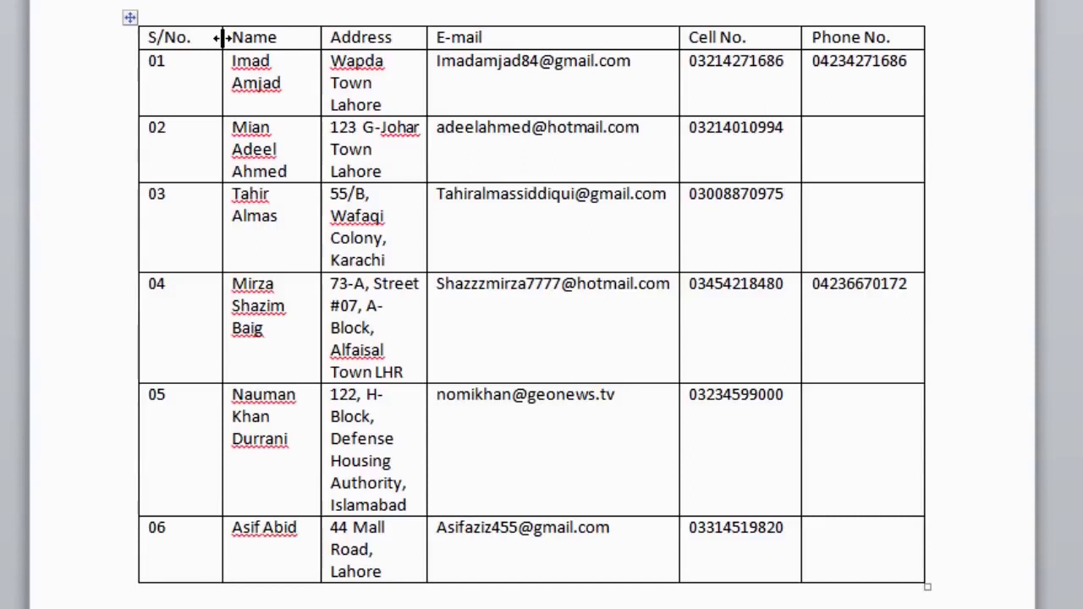
Drag the S/No.–Name border left so the Name column gets wider
{"action": "left_click_drag", "start_coordinate": [222, 37], "coordinate": [221, 37]}
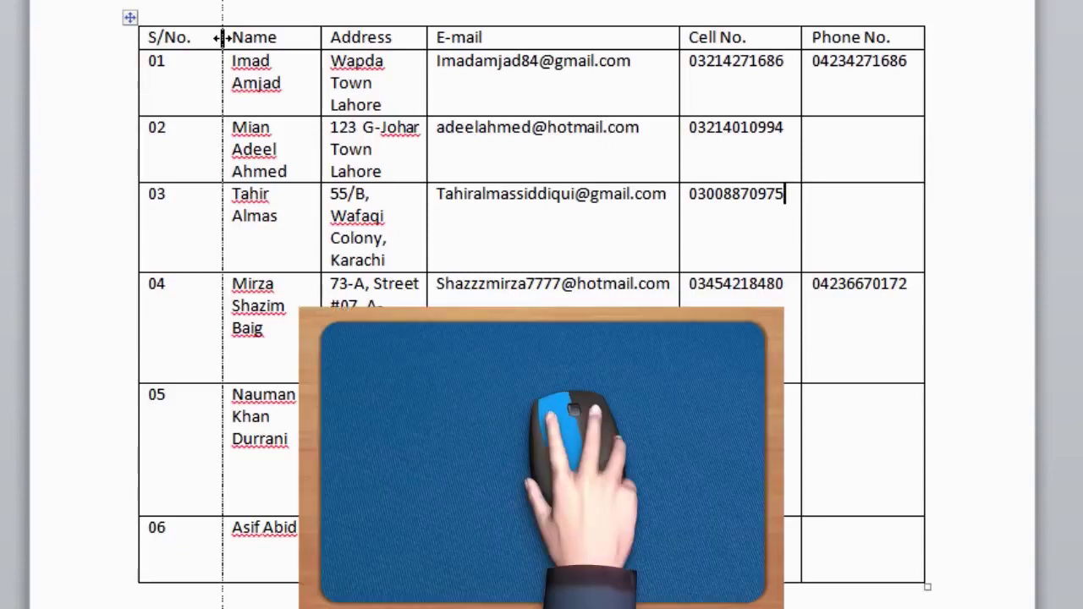
{"action": "left_click_drag", "start_coordinate": [222, 38], "coordinate": [222, 37]}
{"action": "left_click_drag", "start_coordinate": [222, 38], "coordinate": [194, 45]}
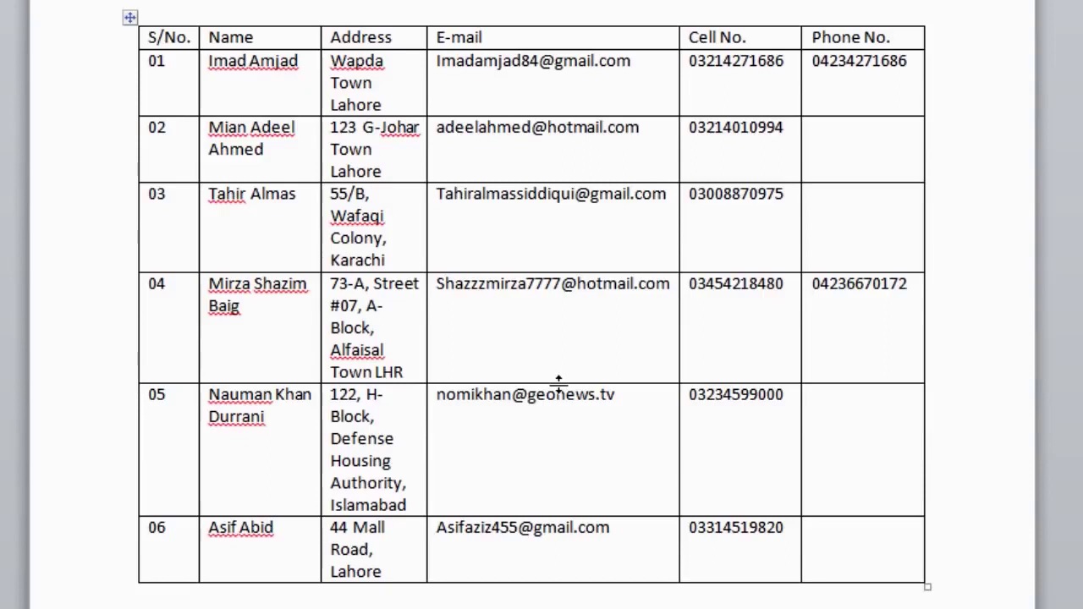
{"action": "left_click_drag", "start_coordinate": [558, 382], "coordinate": [559, 416]}
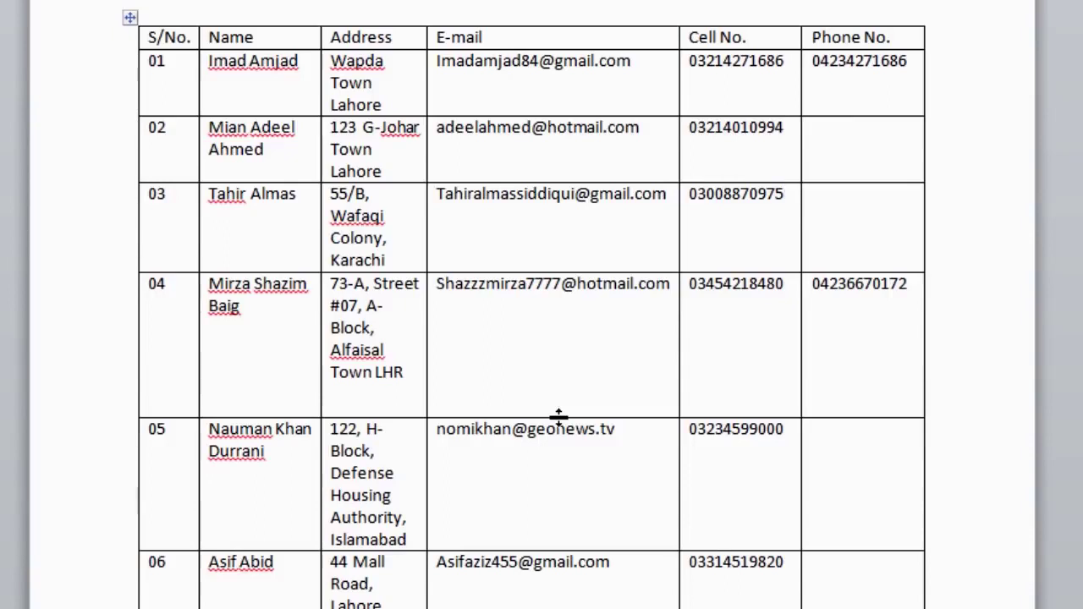
{"action": "left_click_drag", "start_coordinate": [558, 416], "coordinate": [565, 381]}
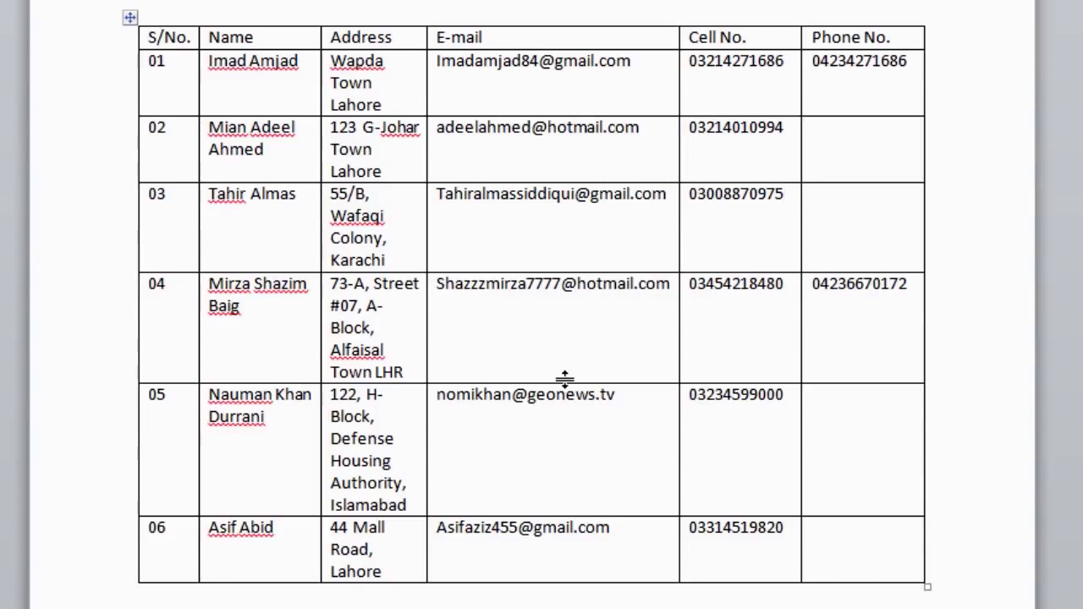
{"action": "left_click", "coordinate": [299, 35]}
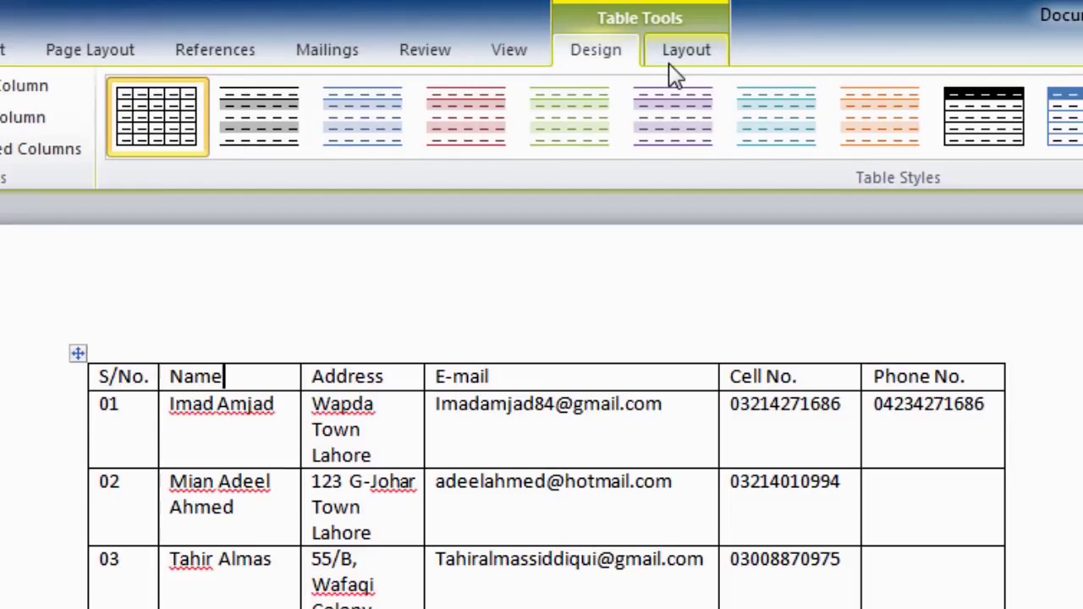
Add an empty column next to the Name column, then undo the last change
{"action": "left_click", "coordinate": [675, 74]}
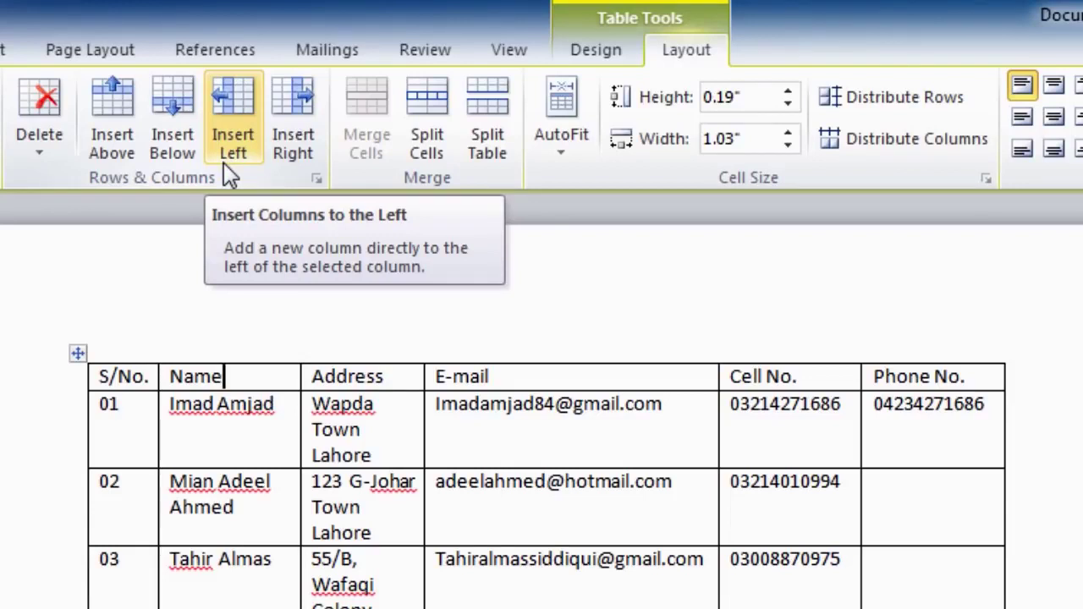
{"action": "left_click", "coordinate": [288, 159]}
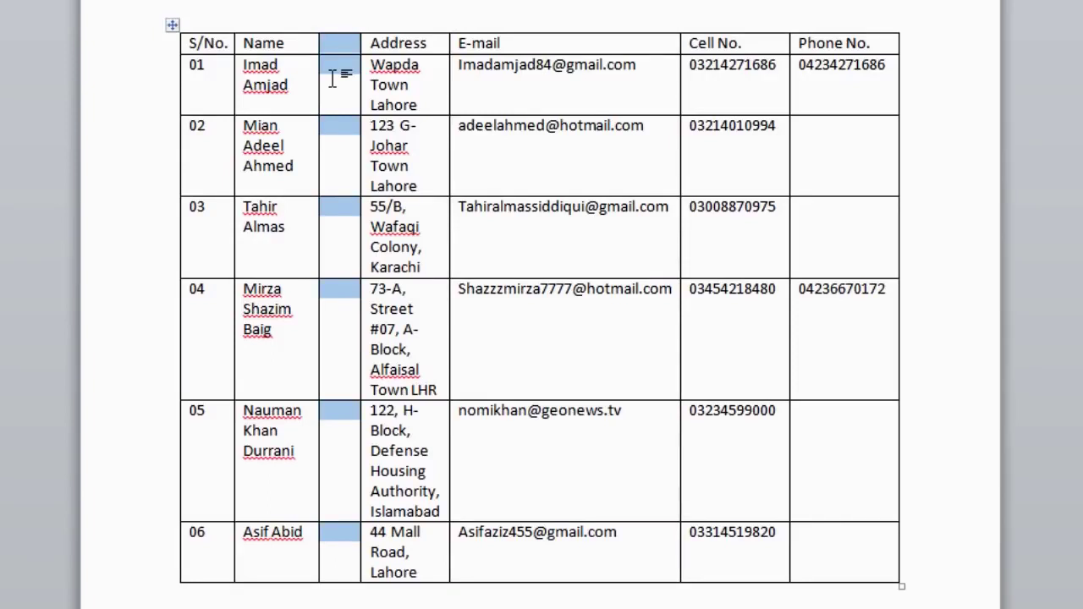
{"action": "key", "text": "ctrl+z"}
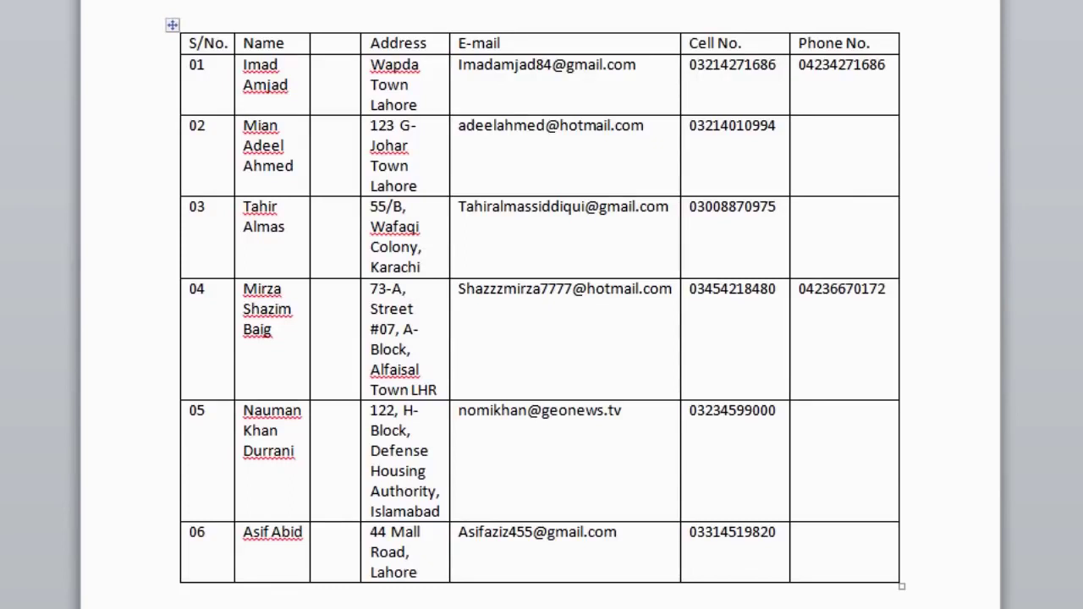
Insert a blank row directly below row 03 of the contact table
{"action": "left_click", "coordinate": [212, 210]}
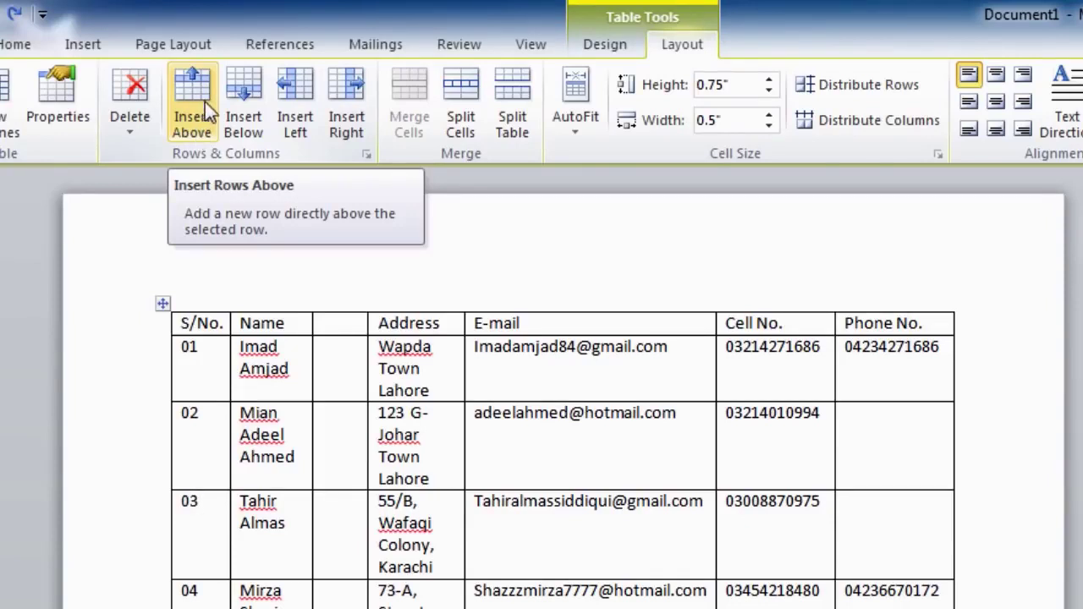
{"action": "left_click", "coordinate": [245, 110]}
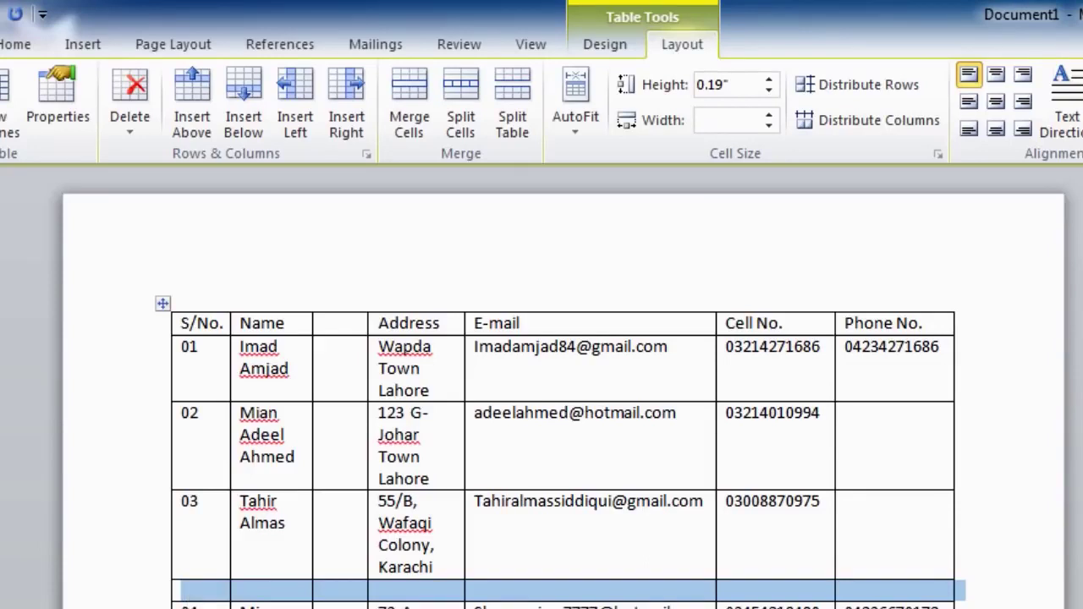
{"action": "key", "text": "Left"}
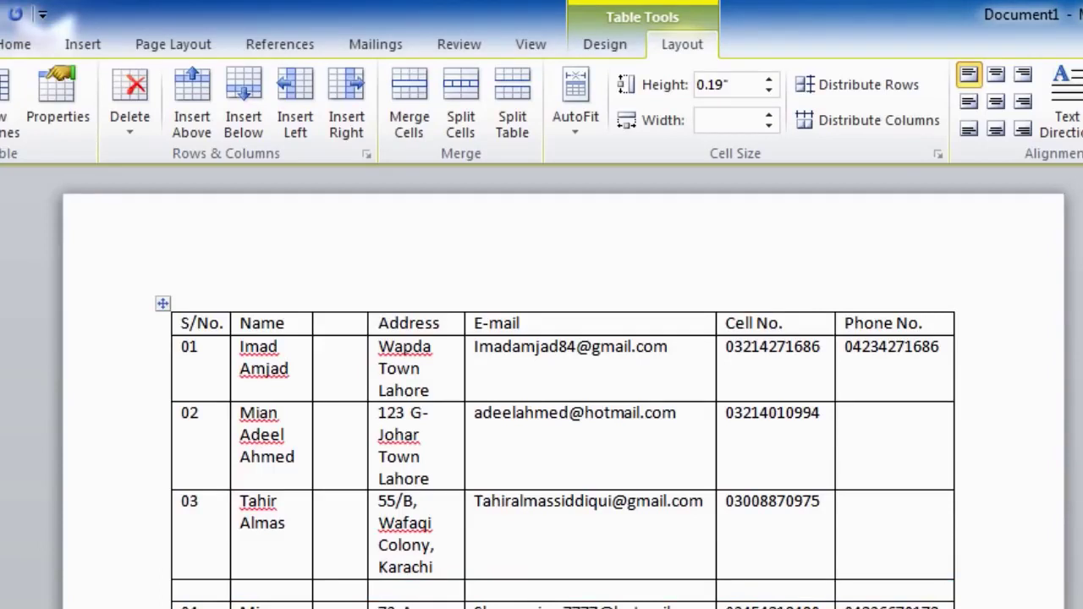
Select the entire empty row beneath row 03
{"action": "left_click", "coordinate": [166, 590]}
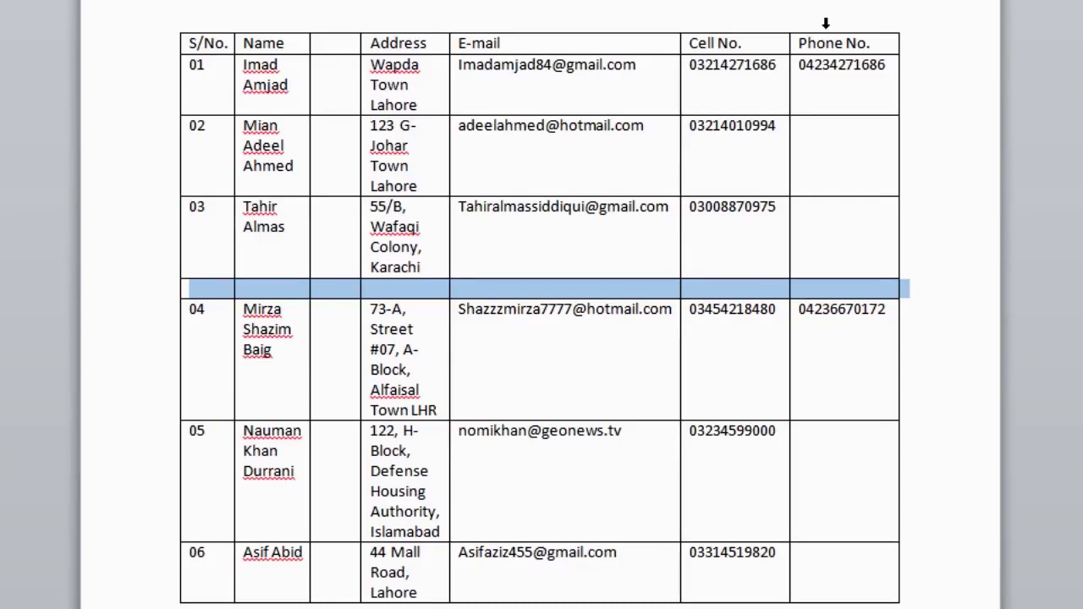
Delete the Phone No. column so the table ends with Cell No
{"action": "left_click", "coordinate": [825, 22]}
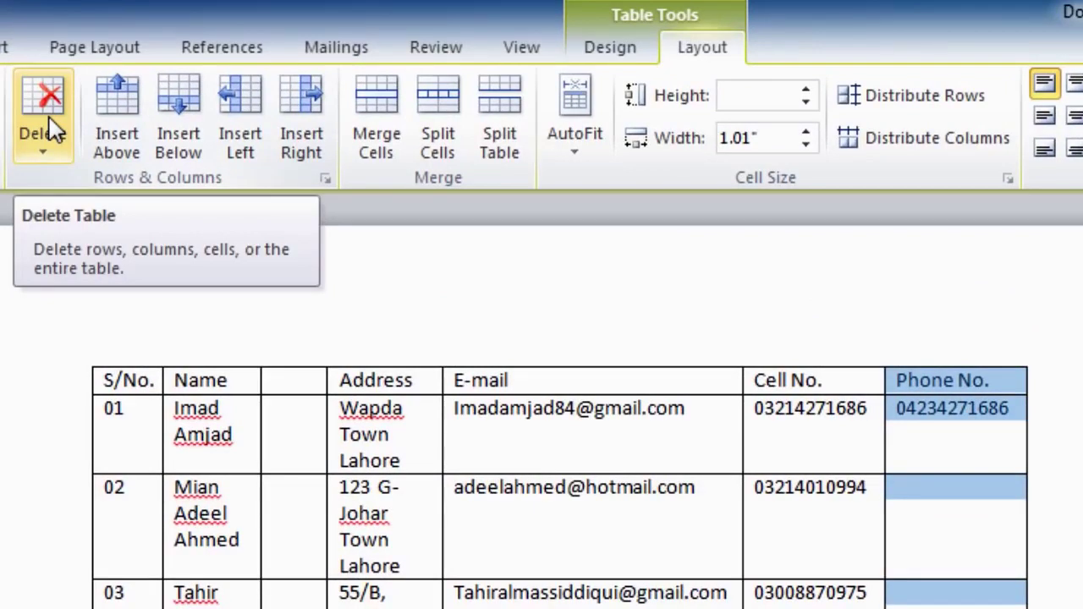
{"action": "left_click", "coordinate": [52, 129]}
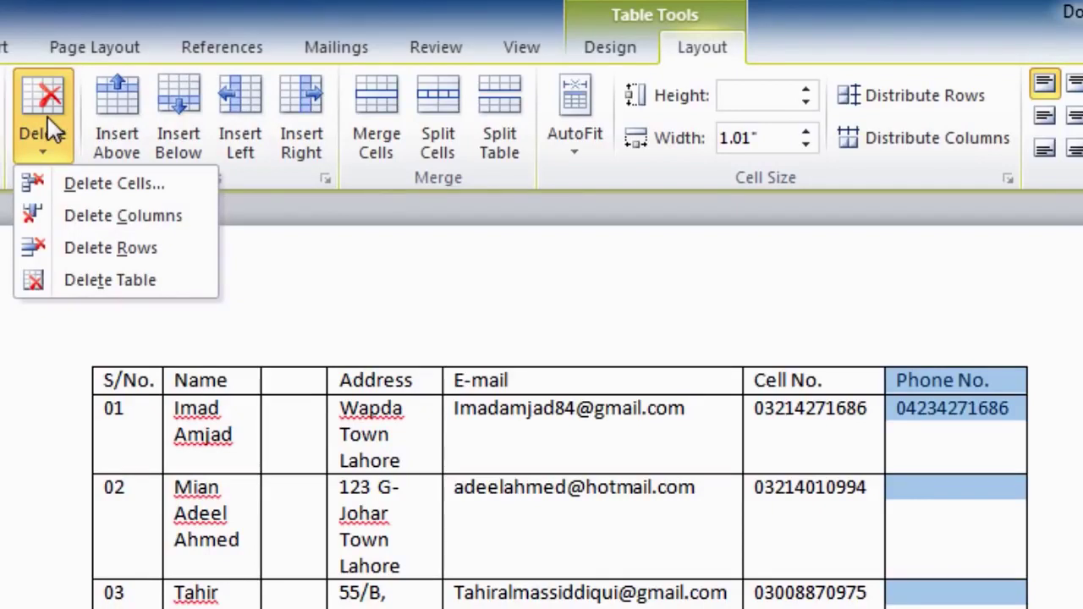
{"action": "left_click", "coordinate": [78, 217]}
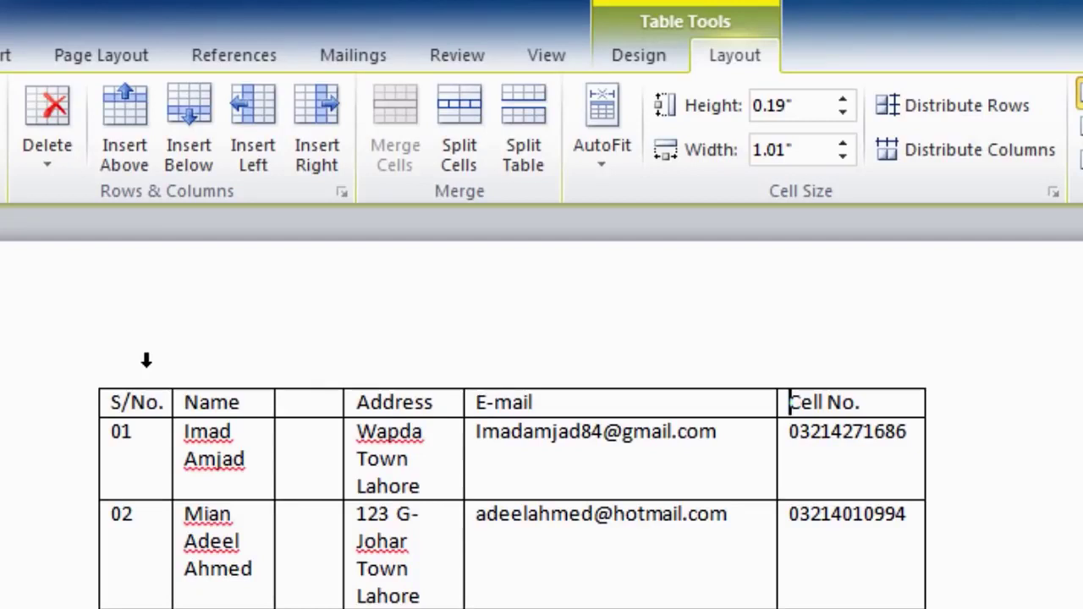
{"action": "left_click", "coordinate": [146, 360]}
Delete the S/No., Name and blank columns, leaving Address as the first column
{"action": "left_click_drag", "start_coordinate": [147, 361], "coordinate": [307, 371]}
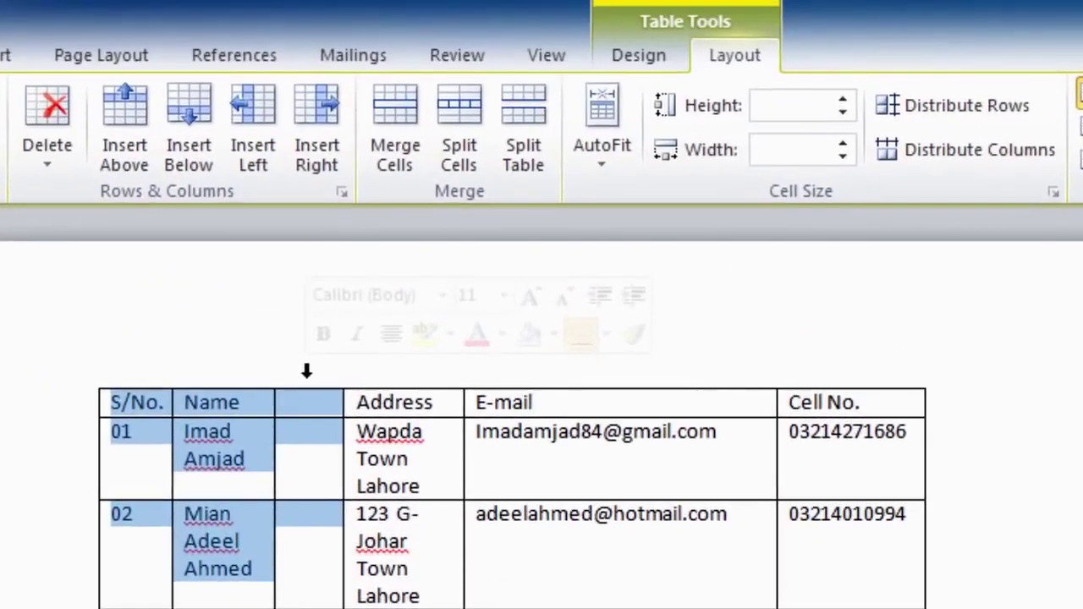
{"action": "left_click", "coordinate": [52, 115]}
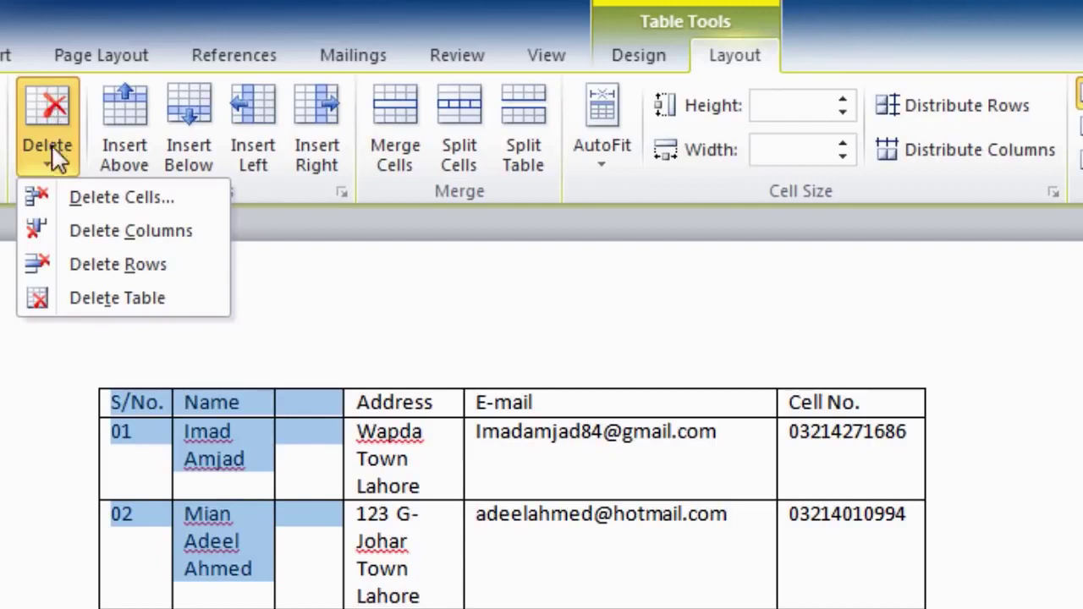
{"action": "left_click", "coordinate": [74, 241]}
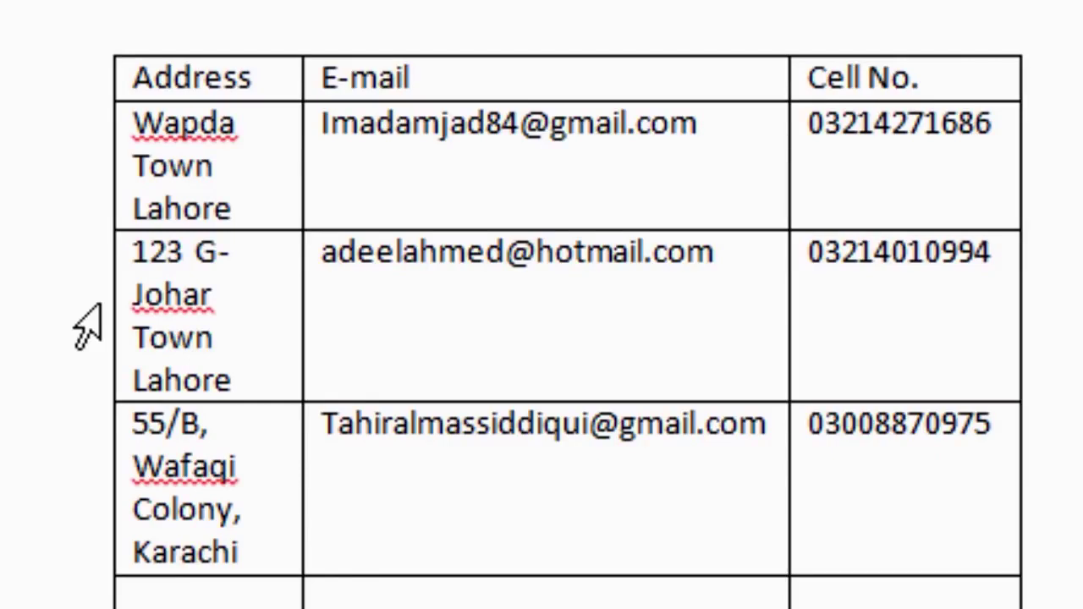
{"action": "left_click", "coordinate": [97, 309]}
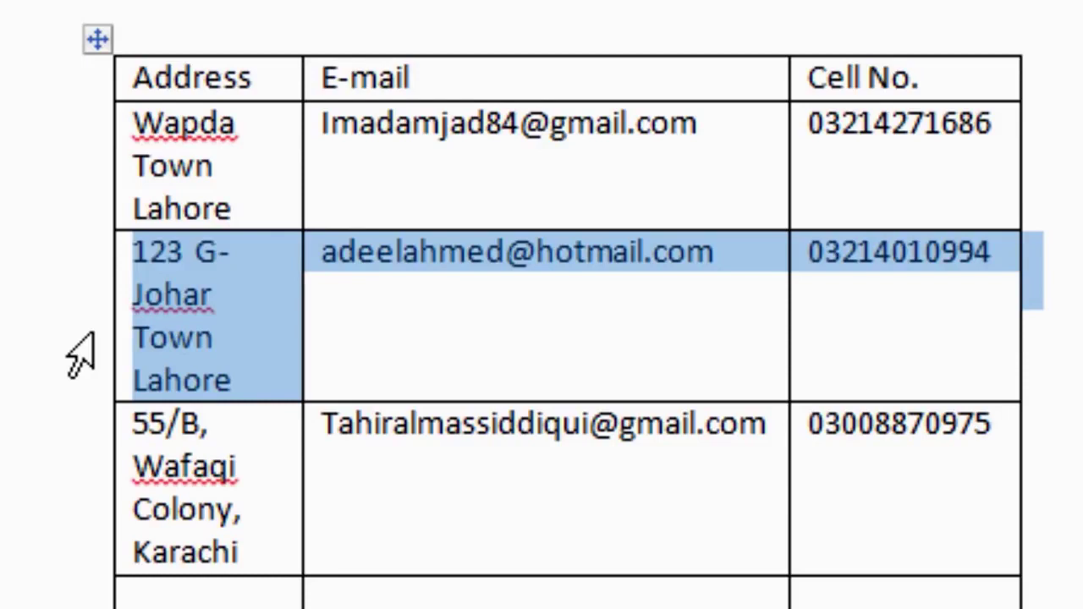
{"action": "left_click_drag", "start_coordinate": [81, 355], "coordinate": [95, 608]}
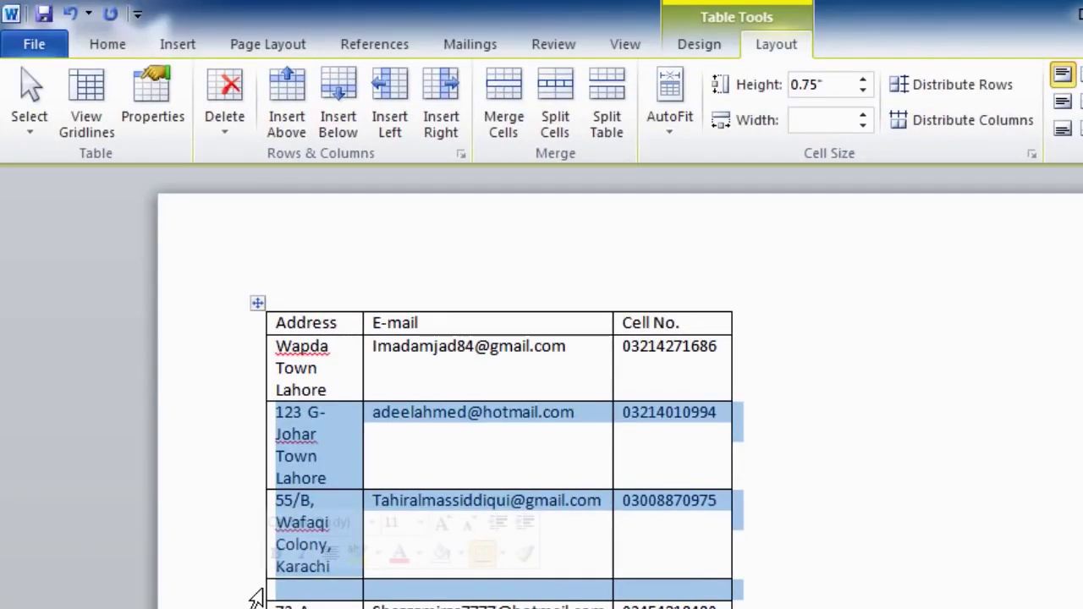
{"action": "left_click", "coordinate": [234, 127]}
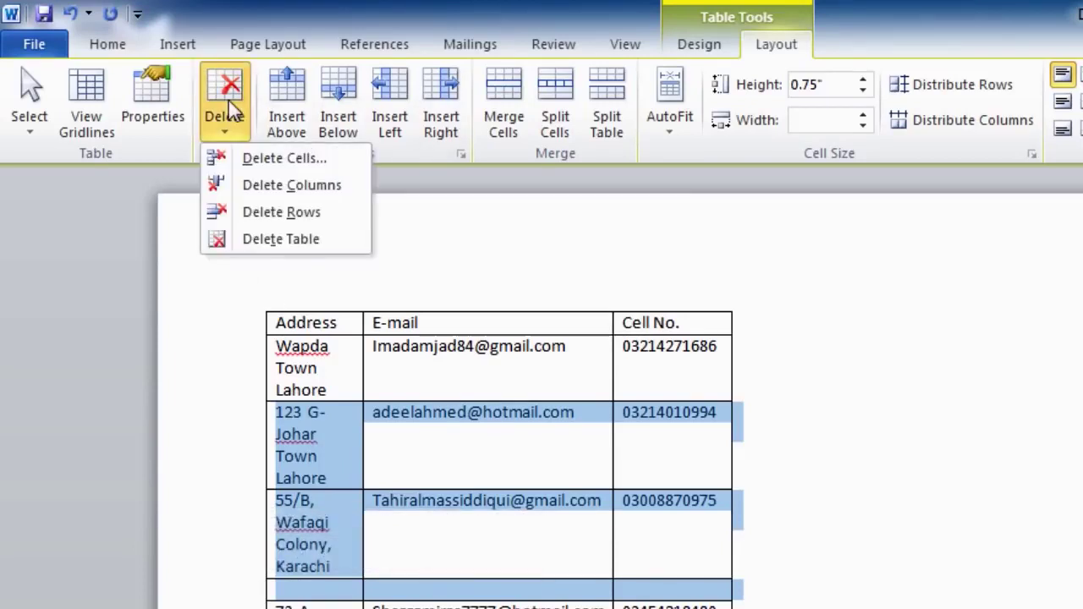
{"action": "left_click", "coordinate": [253, 213]}
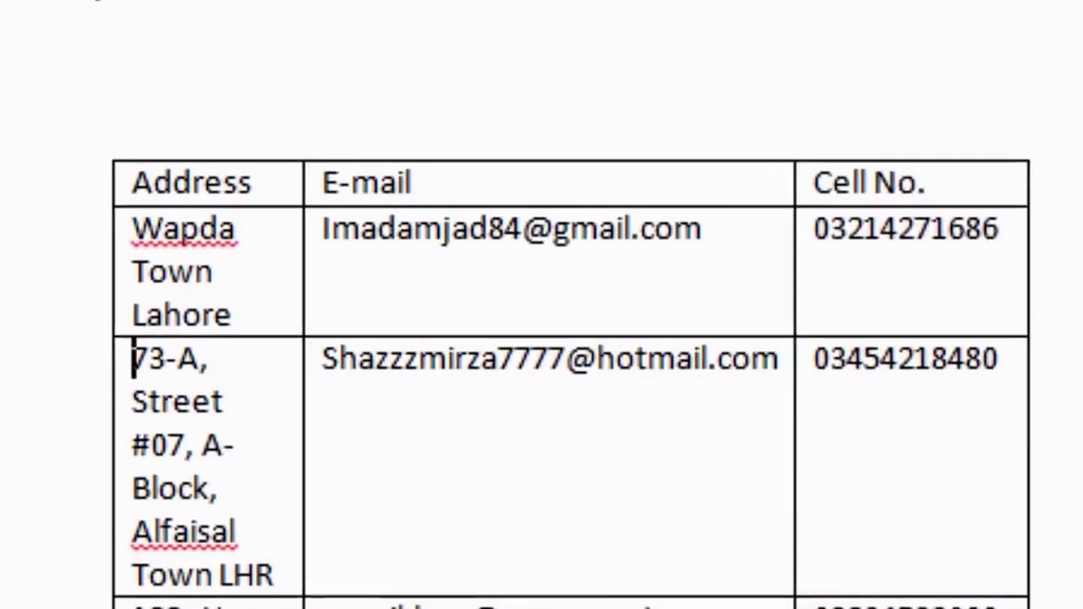
Delete the 73-A row with Shift+Delete
{"action": "left_click", "coordinate": [53, 495]}
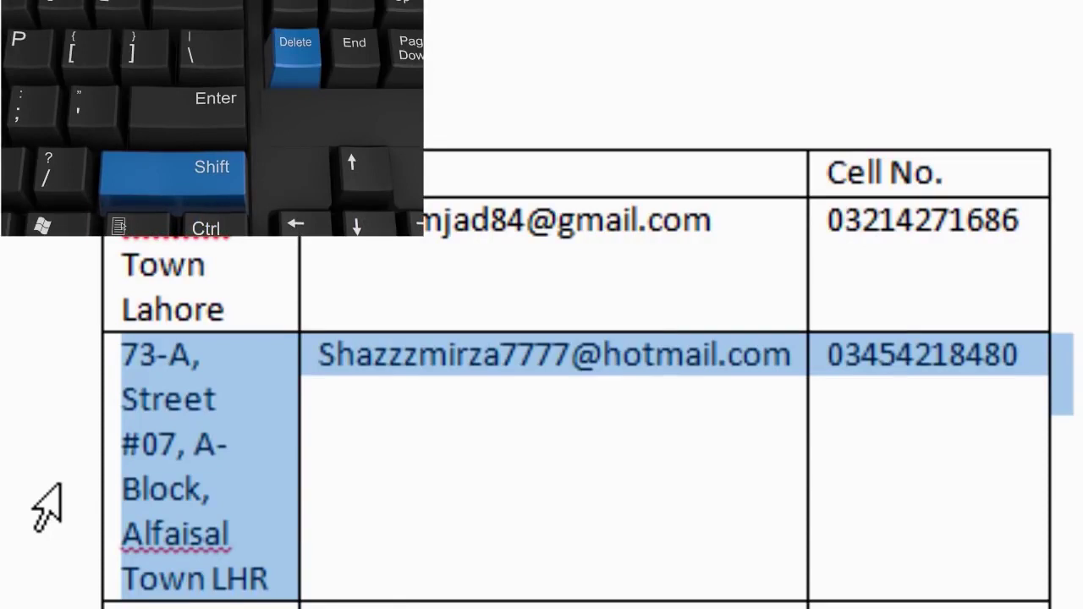
{"action": "key", "text": "shift+Delete"}
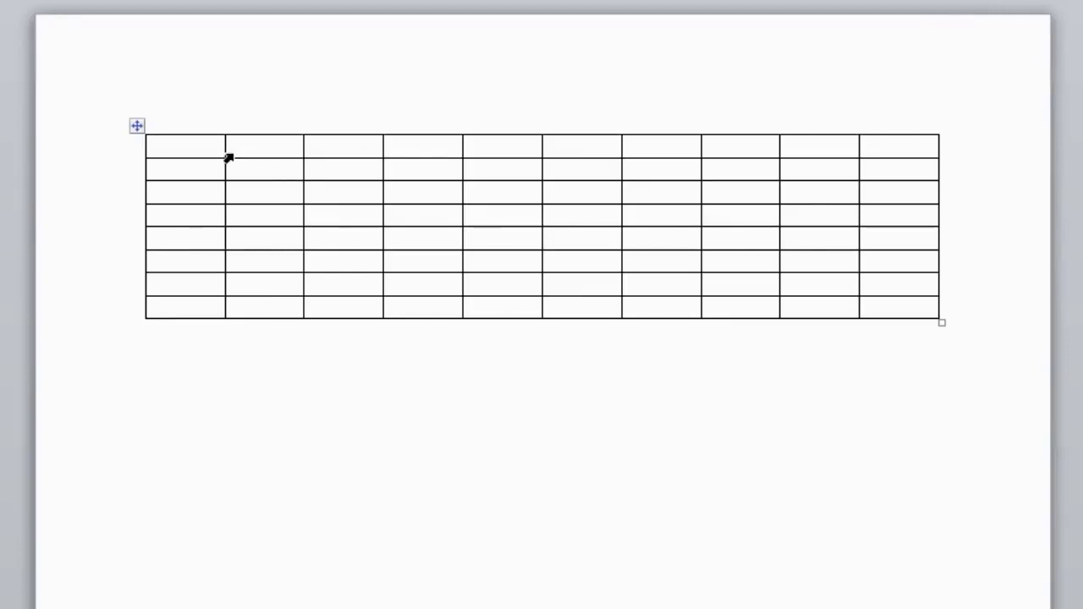
Make the rows of the blank 10 x 8 table much taller, then select the whole table
{"action": "left_click_drag", "start_coordinate": [210, 159], "coordinate": [205, 588]}
{"action": "left_click_drag", "start_coordinate": [229, 369], "coordinate": [247, 592]}
{"action": "left_click", "coordinate": [234, 434]}
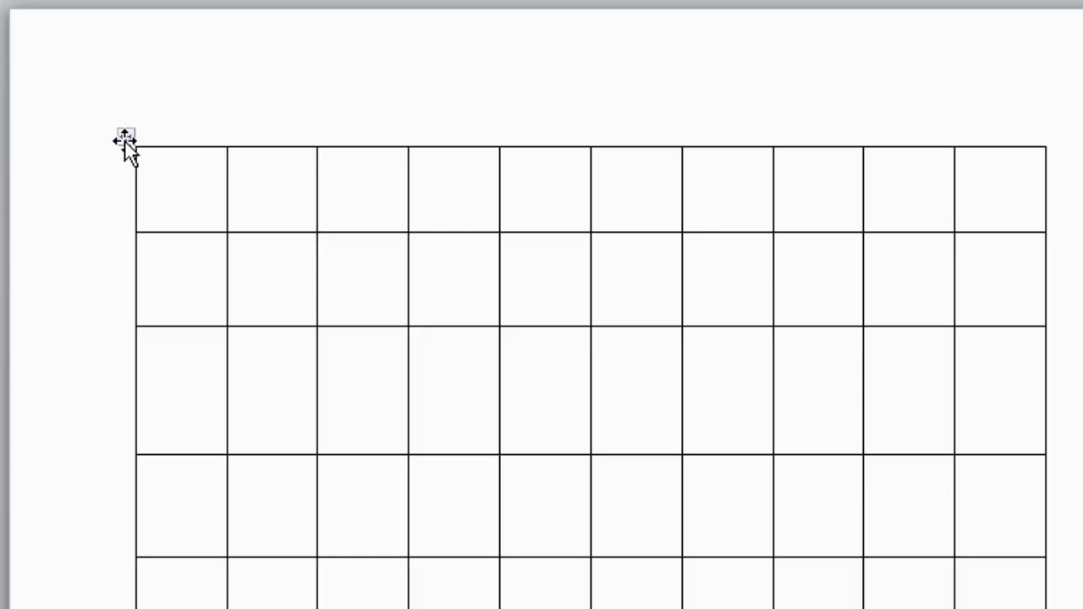
{"action": "left_click", "coordinate": [125, 138]}
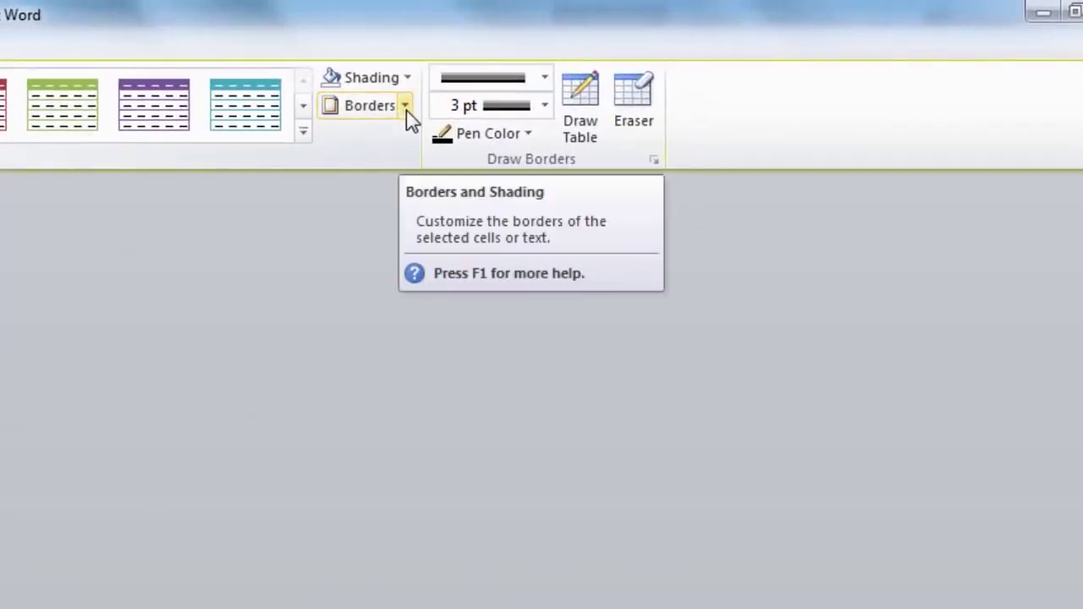
Open Borders and Shading from the table's Borders dropdown
{"action": "left_click", "coordinate": [406, 107]}
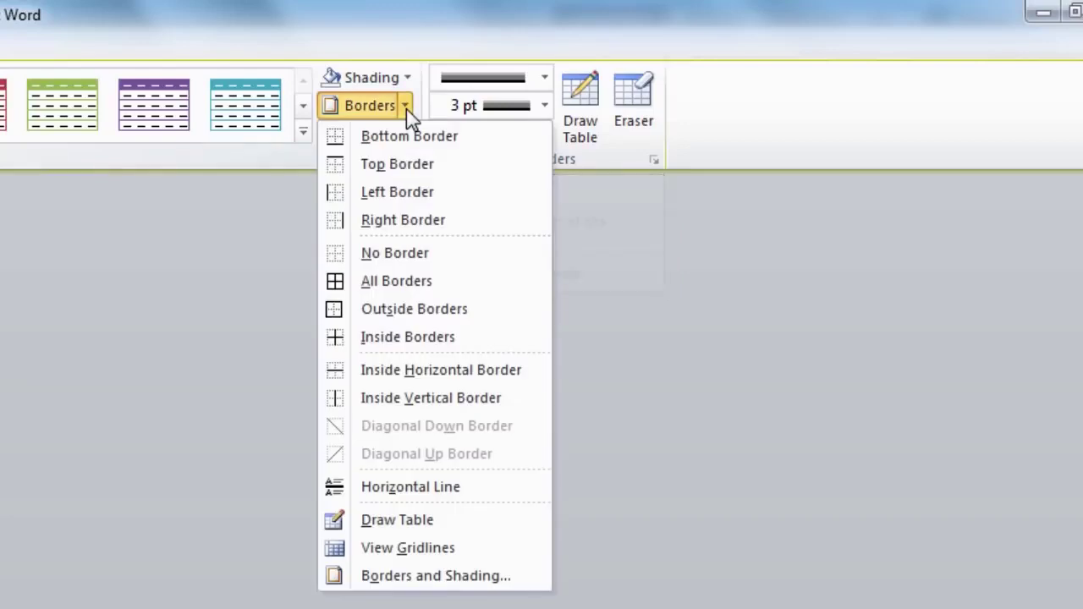
{"action": "left_click", "coordinate": [432, 577]}
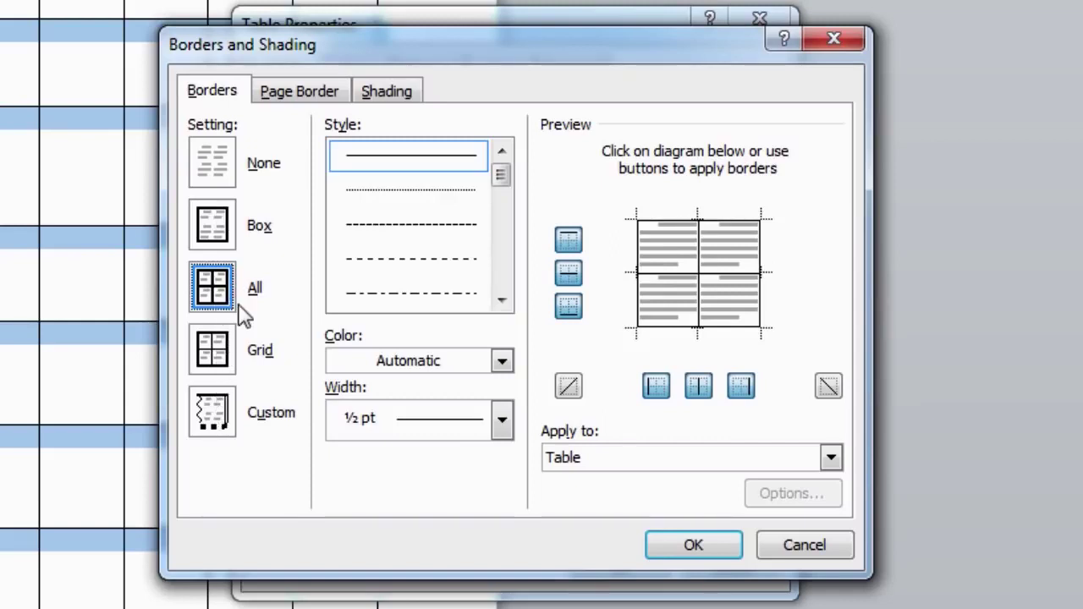
Use the All border setting with a double-line border style
{"action": "left_click", "coordinate": [218, 243]}
{"action": "left_click", "coordinate": [212, 165]}
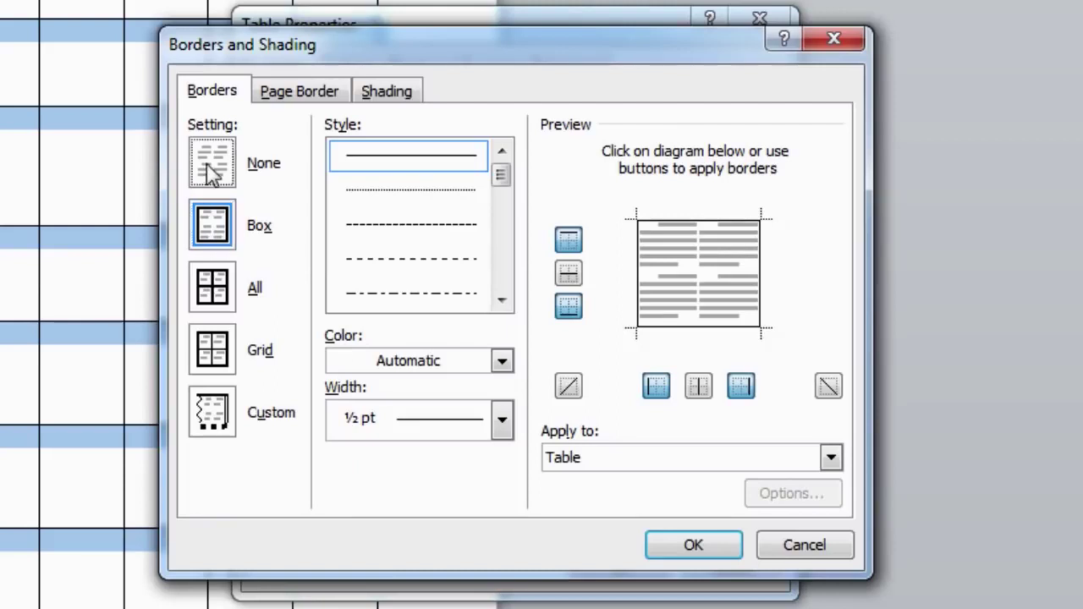
{"action": "left_click", "coordinate": [218, 287]}
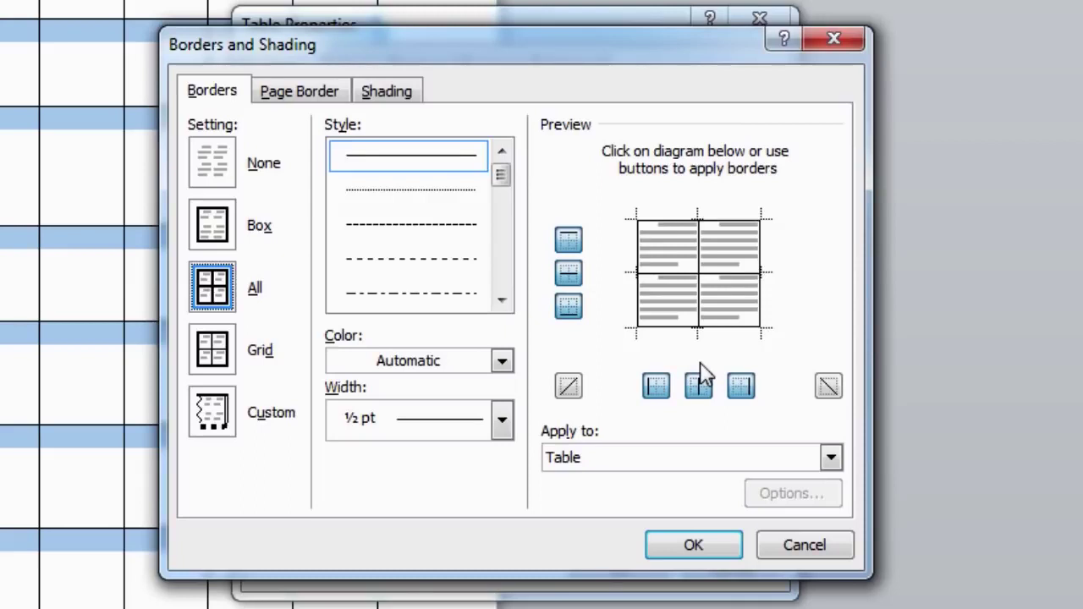
{"action": "left_click", "coordinate": [478, 188]}
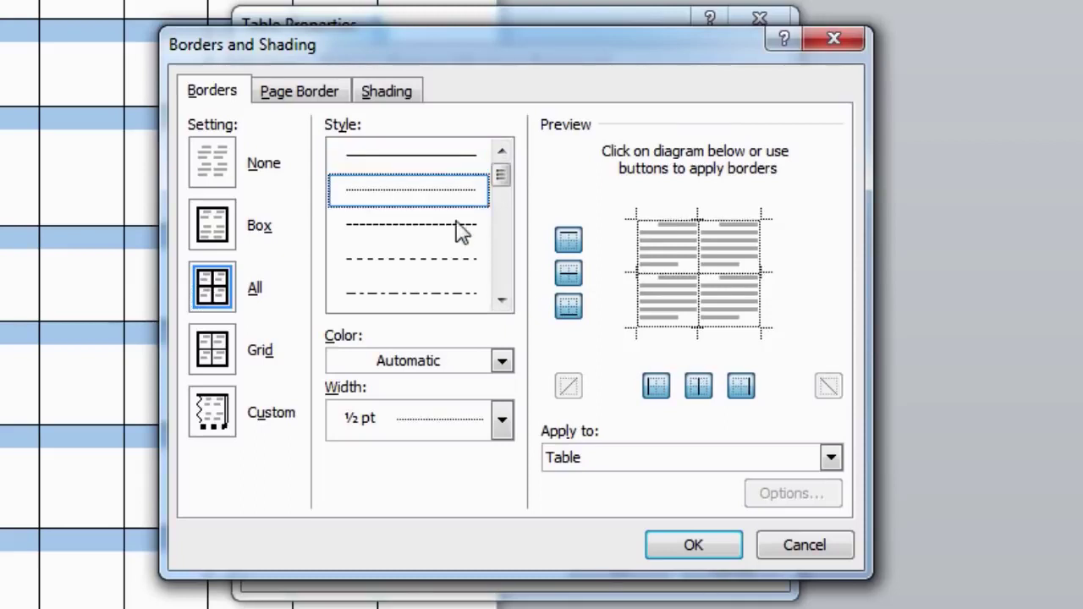
{"action": "left_click", "coordinate": [457, 239]}
{"action": "left_click", "coordinate": [456, 265]}
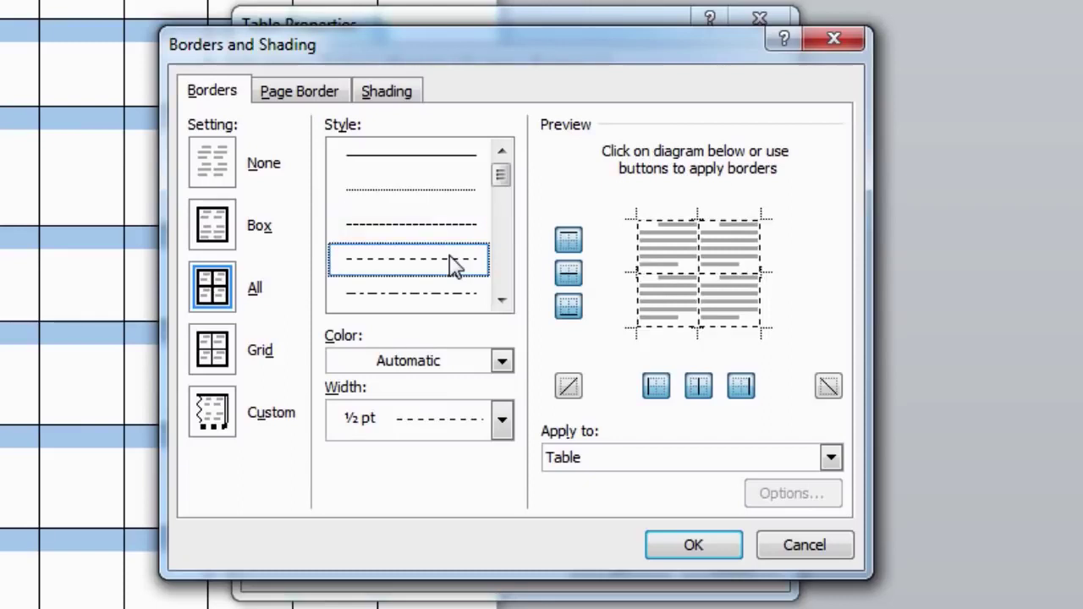
{"action": "left_click", "coordinate": [451, 300]}
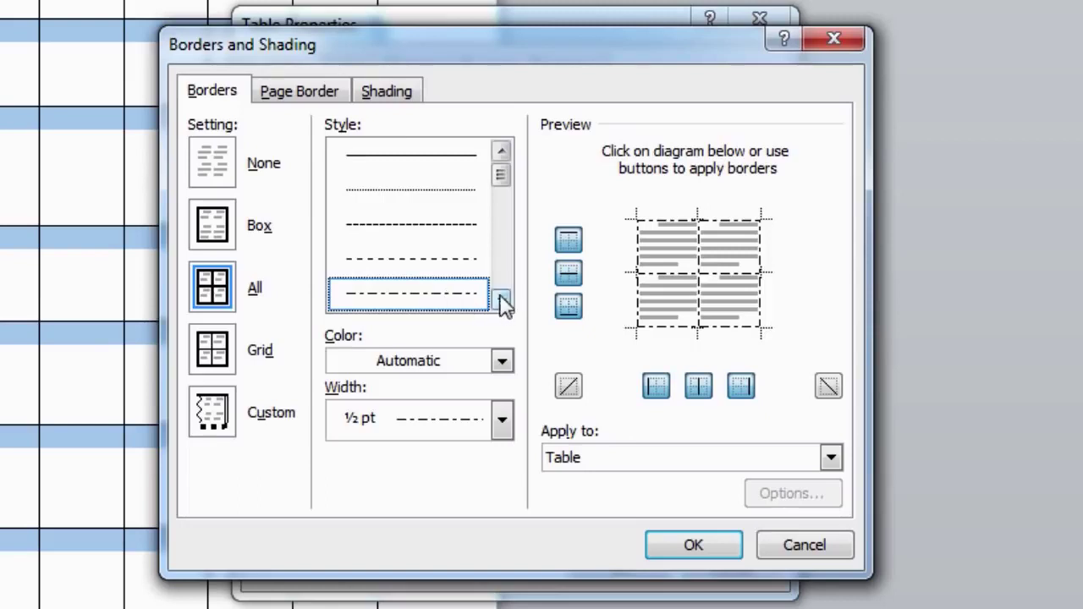
{"action": "scroll", "coordinate": [392, 263], "scroll_direction": "down", "scroll_amount": 2}
{"action": "scroll", "coordinate": [392, 263], "scroll_direction": "down", "scroll_amount": 4}
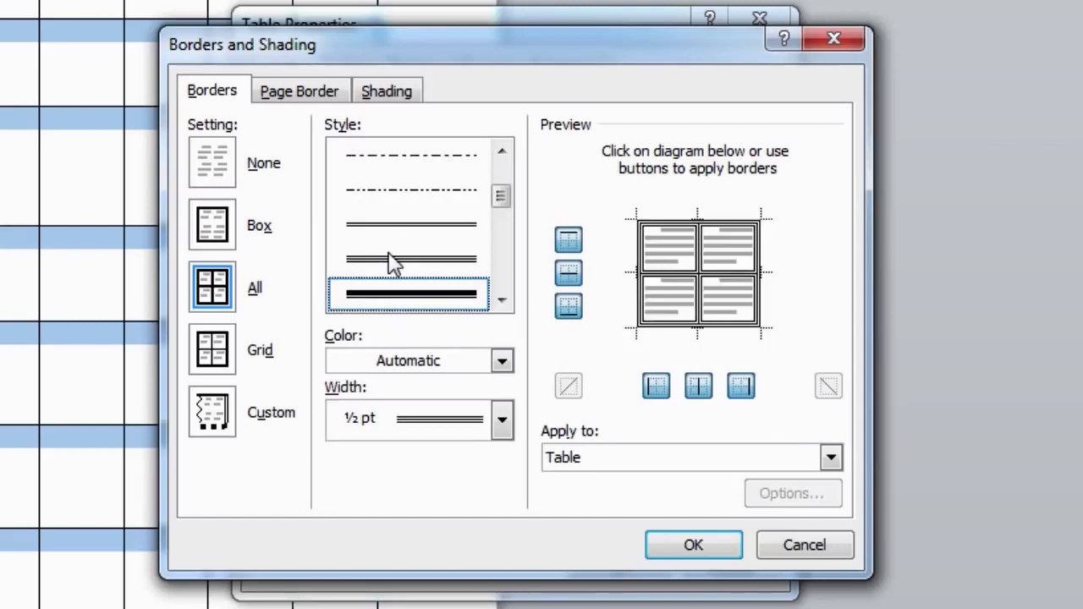
{"action": "scroll", "coordinate": [391, 263], "scroll_direction": "up", "scroll_amount": 6}
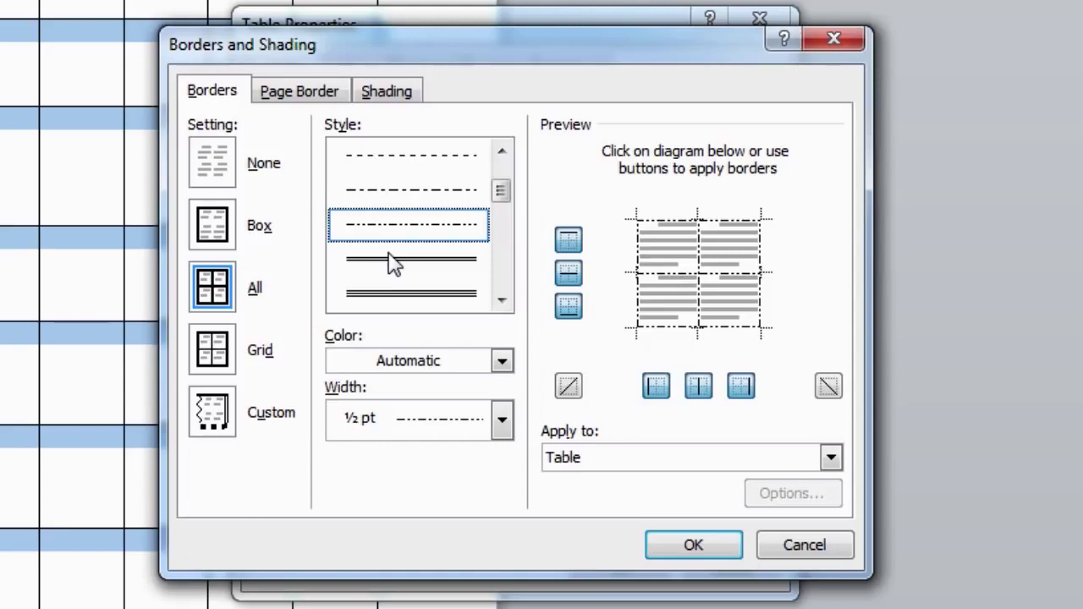
{"action": "left_click", "coordinate": [429, 187]}
{"action": "left_click", "coordinate": [430, 158]}
{"action": "left_click", "coordinate": [434, 233]}
{"action": "left_click", "coordinate": [434, 272]}
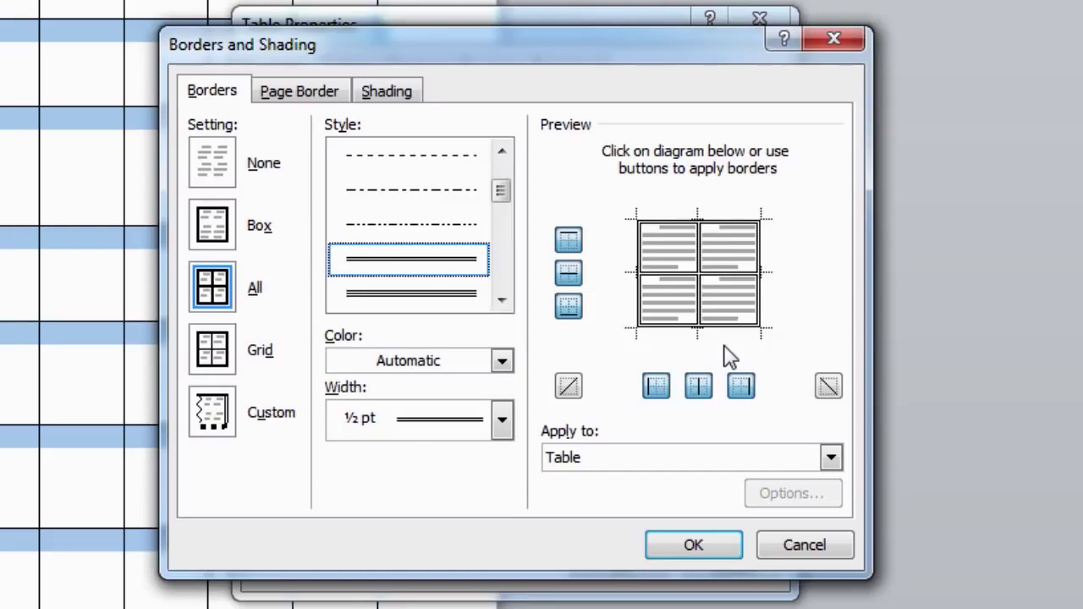
Keep the border colour Automatic and set the border width to 3 pt
{"action": "left_click", "coordinate": [501, 362]}
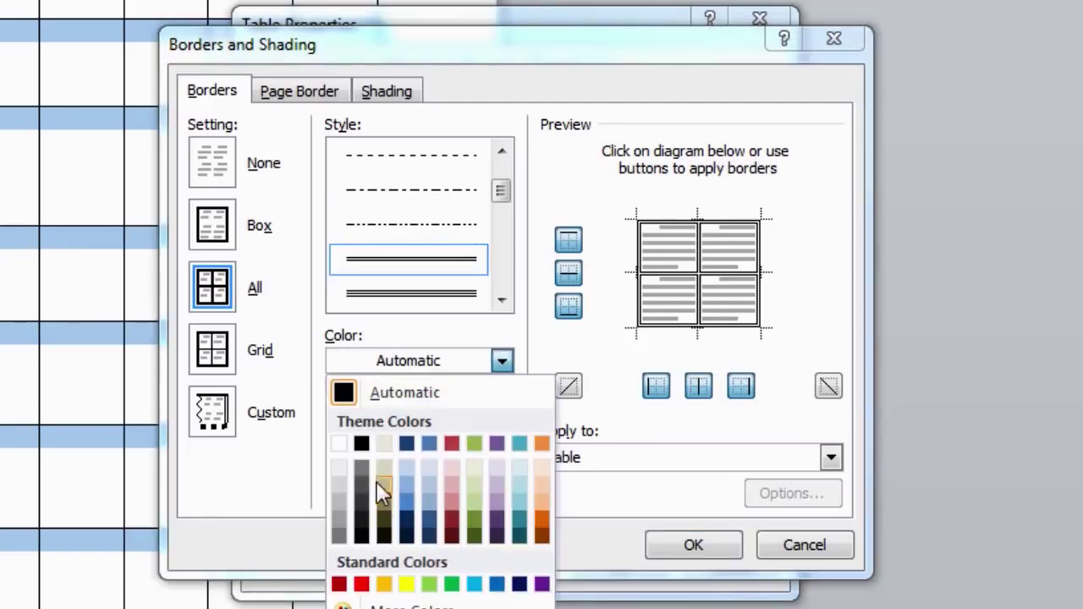
{"action": "left_click", "coordinate": [503, 360]}
{"action": "left_click", "coordinate": [503, 420]}
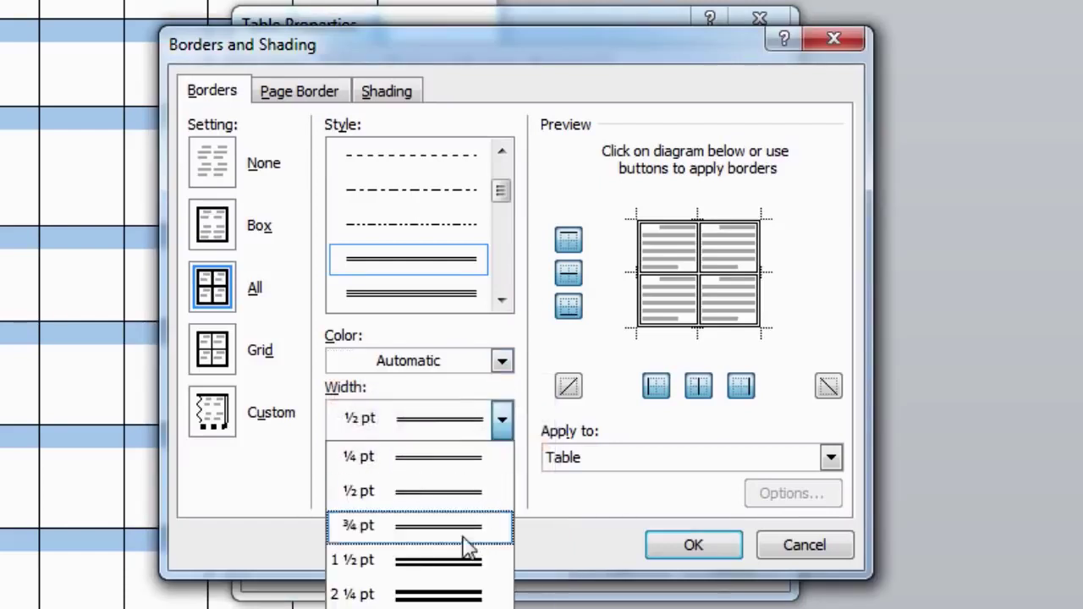
{"action": "left_click", "coordinate": [461, 555]}
{"action": "left_click", "coordinate": [499, 420]}
{"action": "left_click", "coordinate": [474, 594]}
{"action": "left_click", "coordinate": [499, 420]}
{"action": "left_click", "coordinate": [439, 608]}
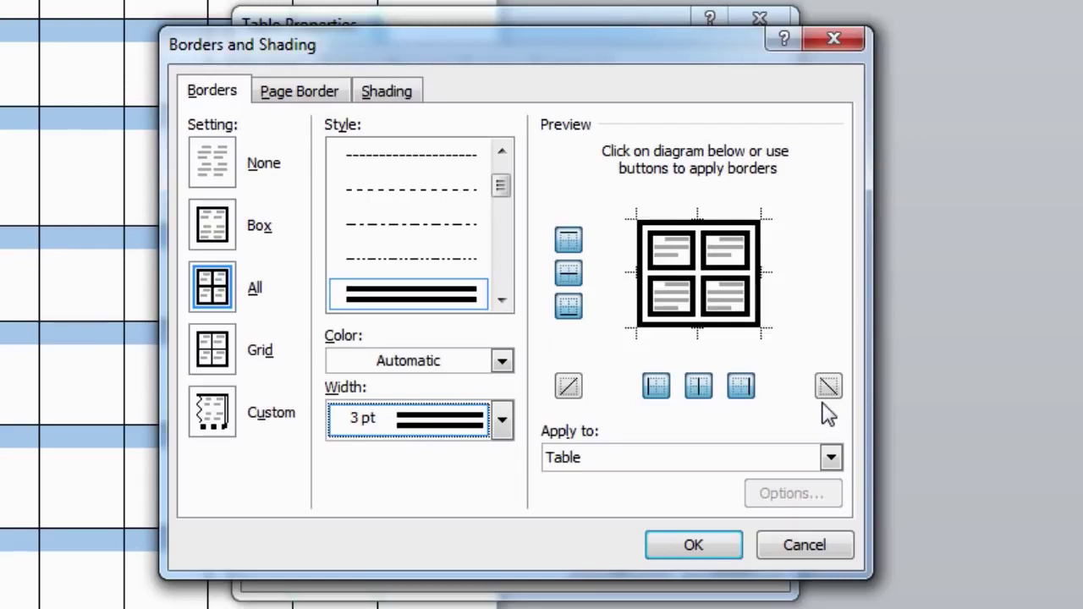
{"action": "left_click", "coordinate": [566, 245]}
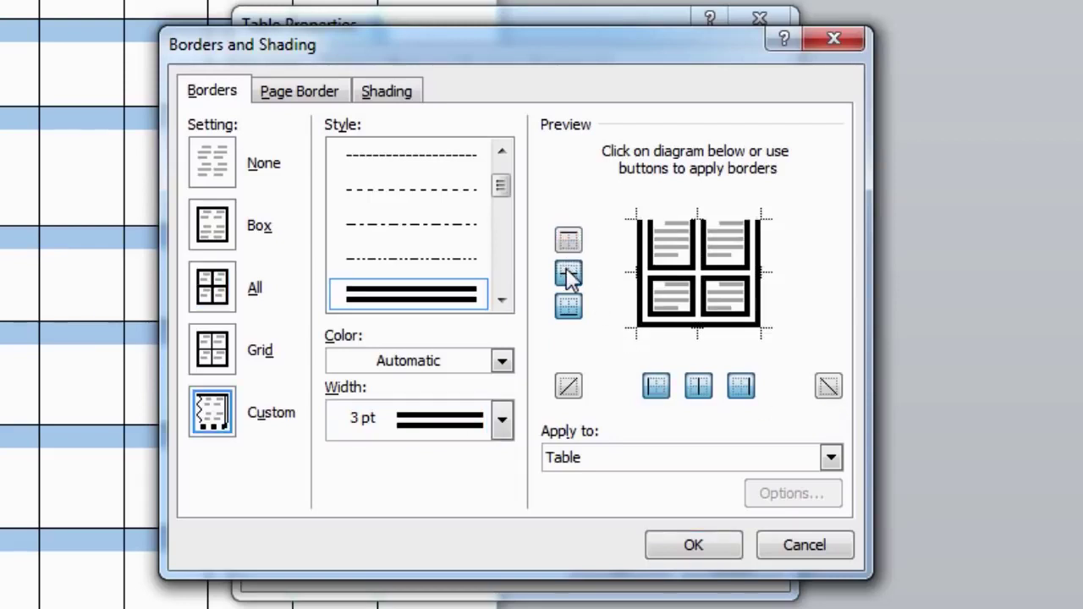
{"action": "left_click", "coordinate": [569, 272]}
{"action": "left_click", "coordinate": [574, 308]}
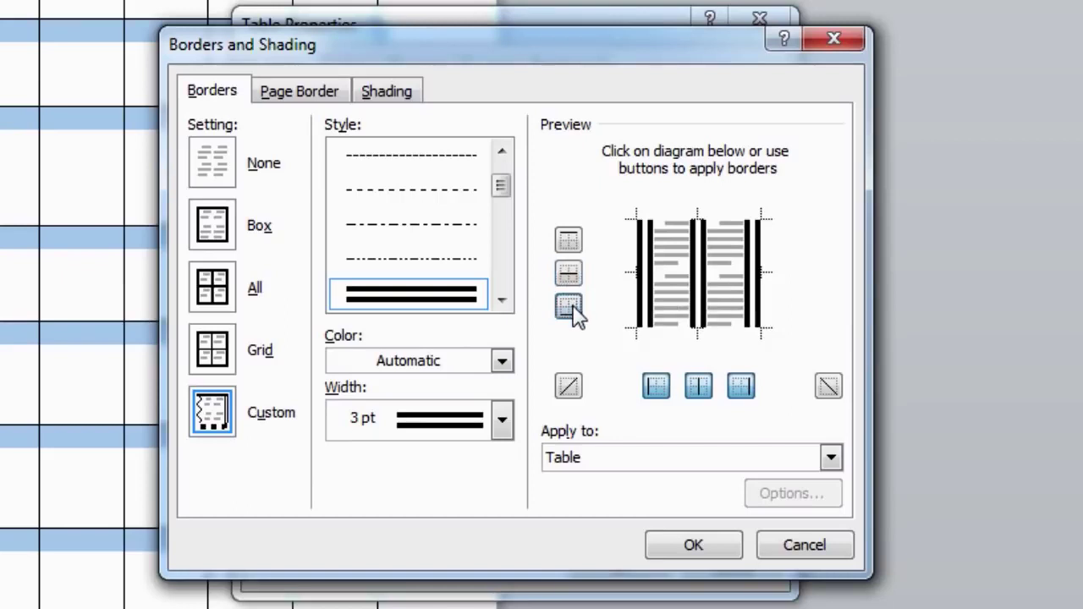
{"action": "left_click", "coordinate": [656, 389]}
{"action": "left_click", "coordinate": [698, 391]}
{"action": "left_click", "coordinate": [734, 392]}
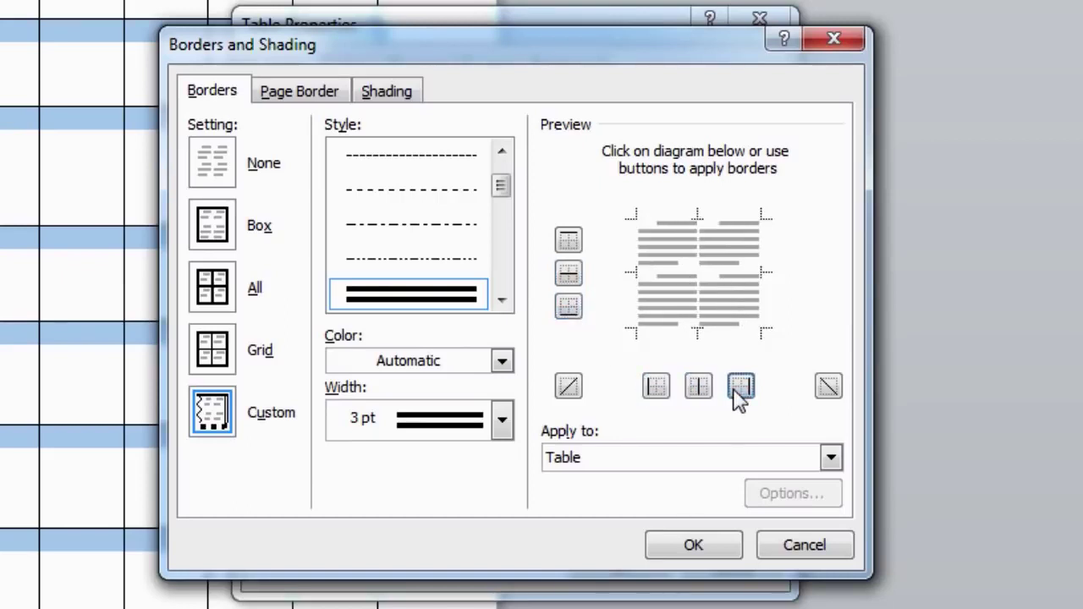
{"action": "left_click", "coordinate": [741, 394]}
{"action": "left_click", "coordinate": [699, 390]}
{"action": "left_click", "coordinate": [657, 389]}
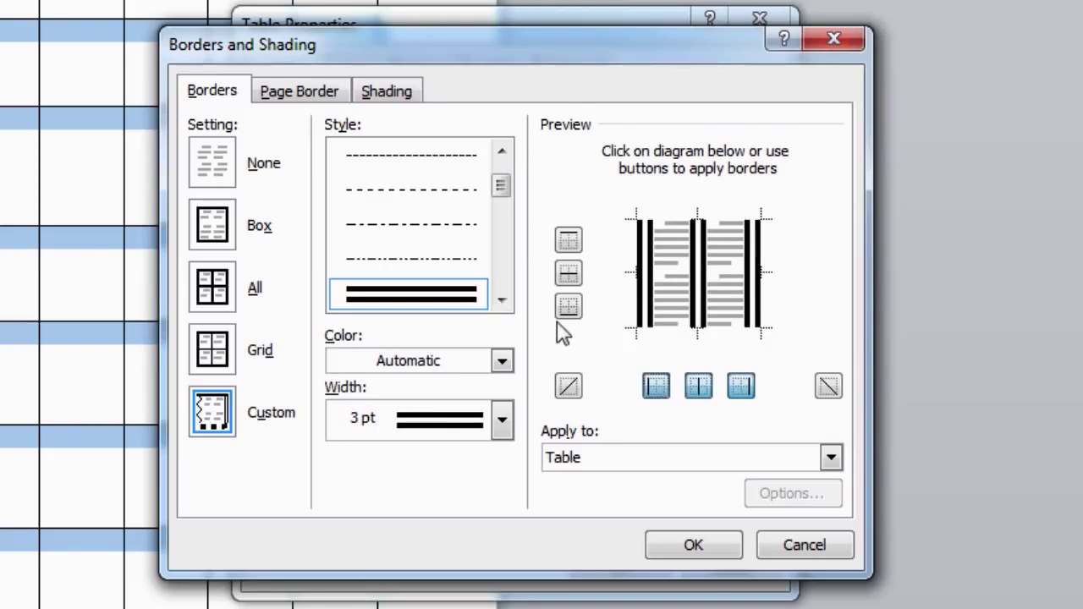
{"action": "left_click", "coordinate": [569, 307]}
{"action": "left_click", "coordinate": [569, 273]}
{"action": "left_click", "coordinate": [569, 239]}
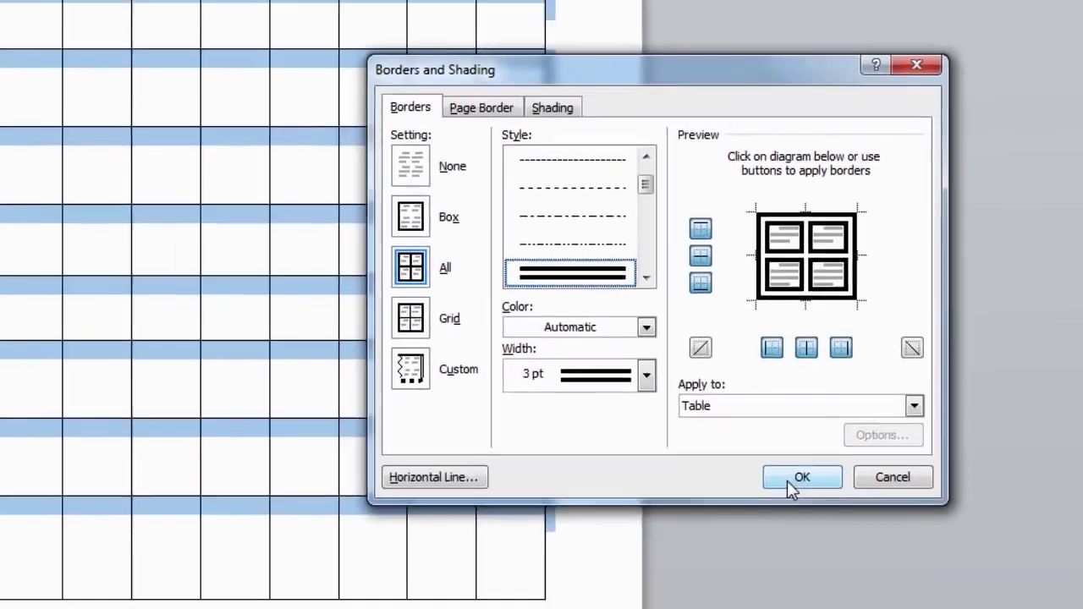
Apply the 3 pt double-line borders to every cell, then select the top row
{"action": "left_click", "coordinate": [787, 480]}
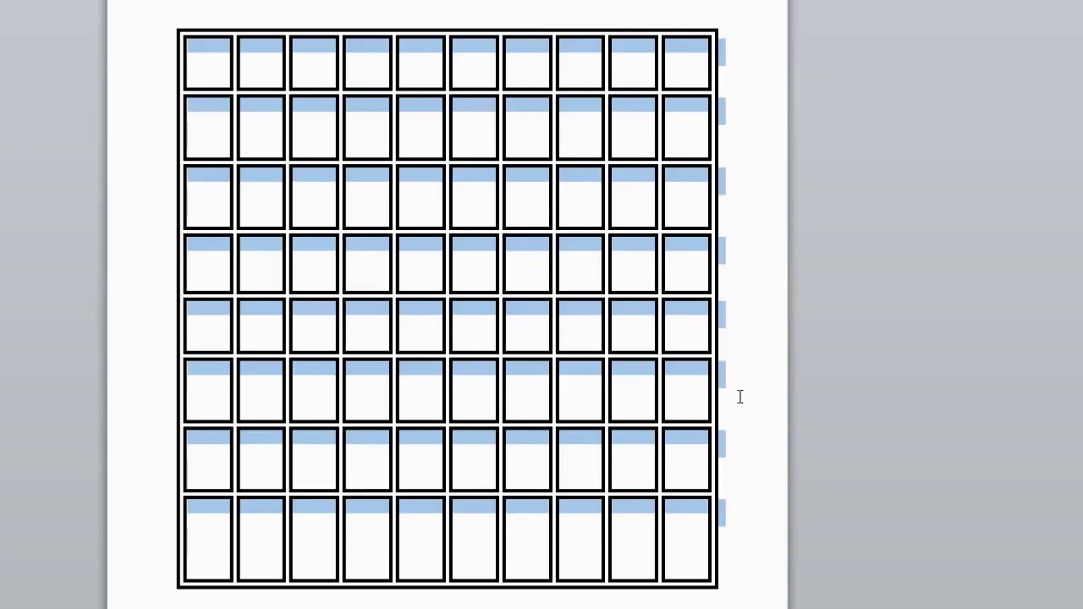
{"action": "left_click", "coordinate": [740, 397]}
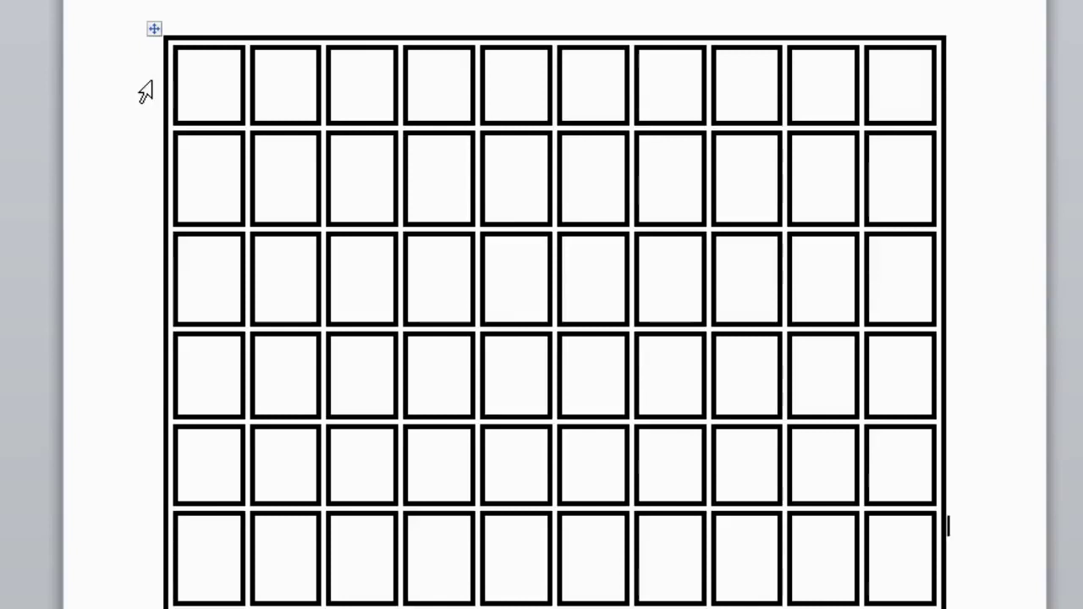
{"action": "left_click", "coordinate": [146, 91]}
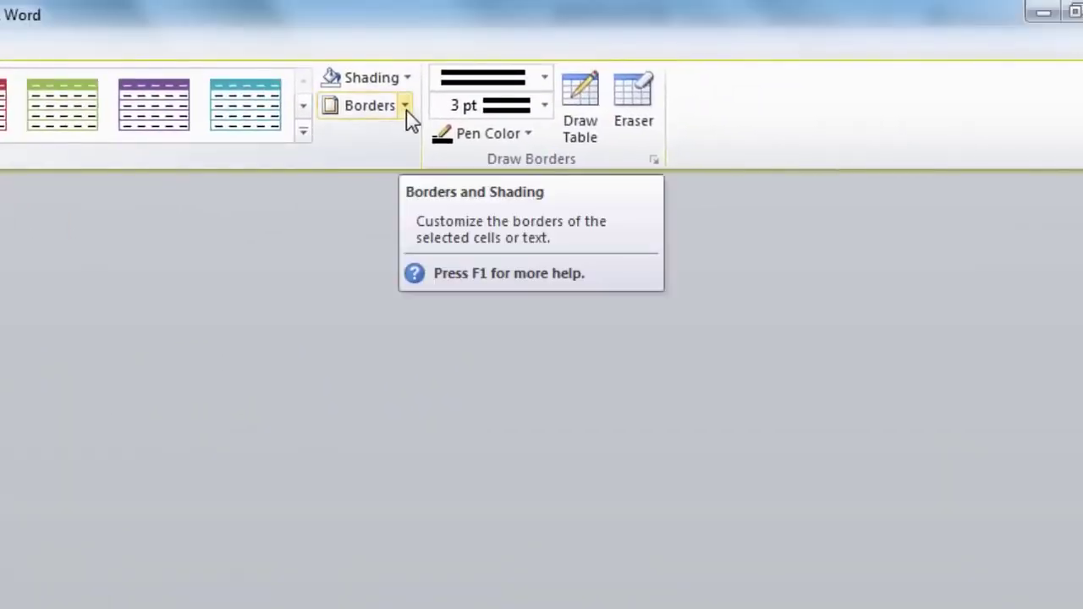
Reopen Borders and Shading for the top row and choose the last, grey-edged line style
{"action": "left_click", "coordinate": [406, 107]}
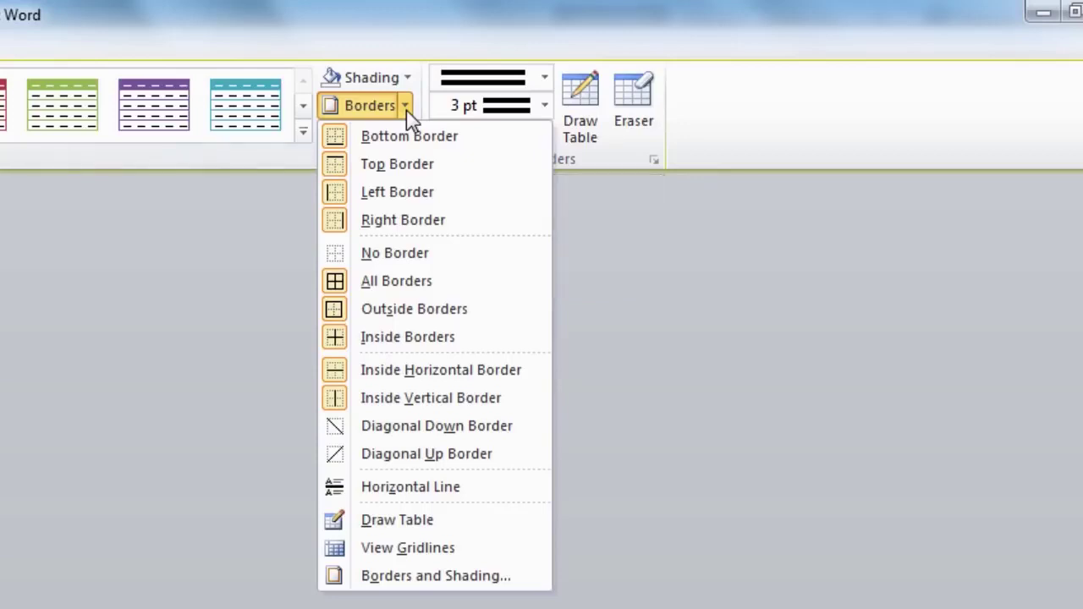
{"action": "left_click", "coordinate": [440, 582]}
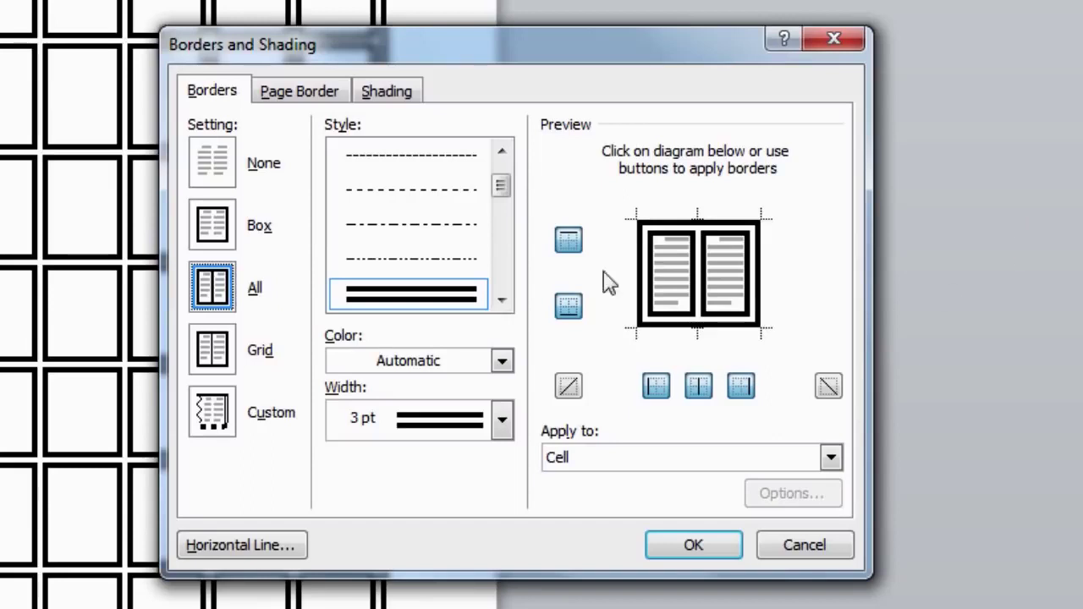
{"action": "left_click", "coordinate": [501, 299]}
{"action": "left_click_drag", "start_coordinate": [503, 194], "coordinate": [504, 264]}
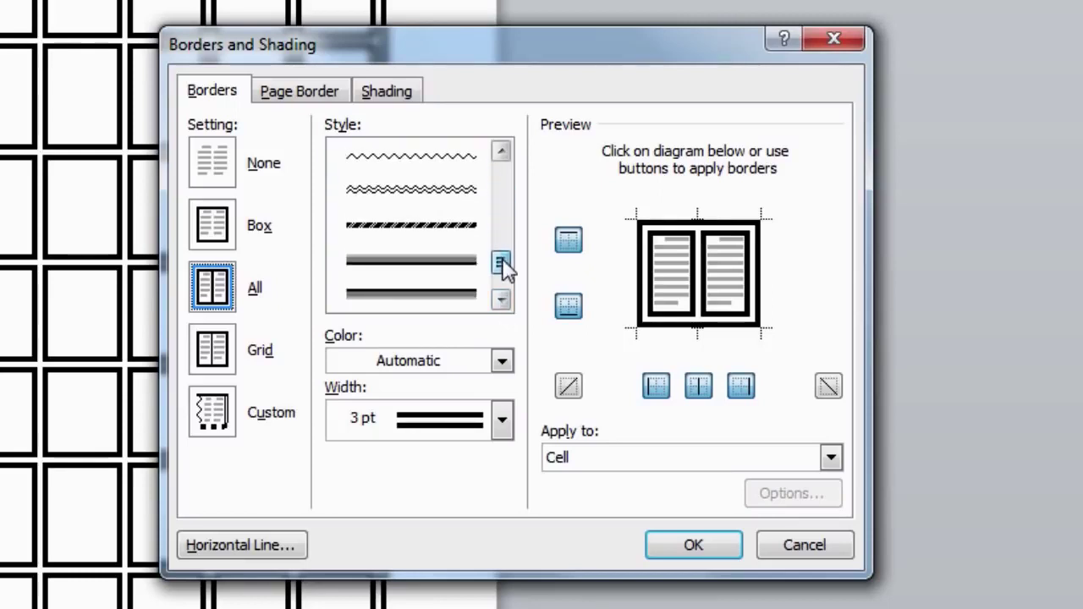
{"action": "left_click", "coordinate": [446, 297]}
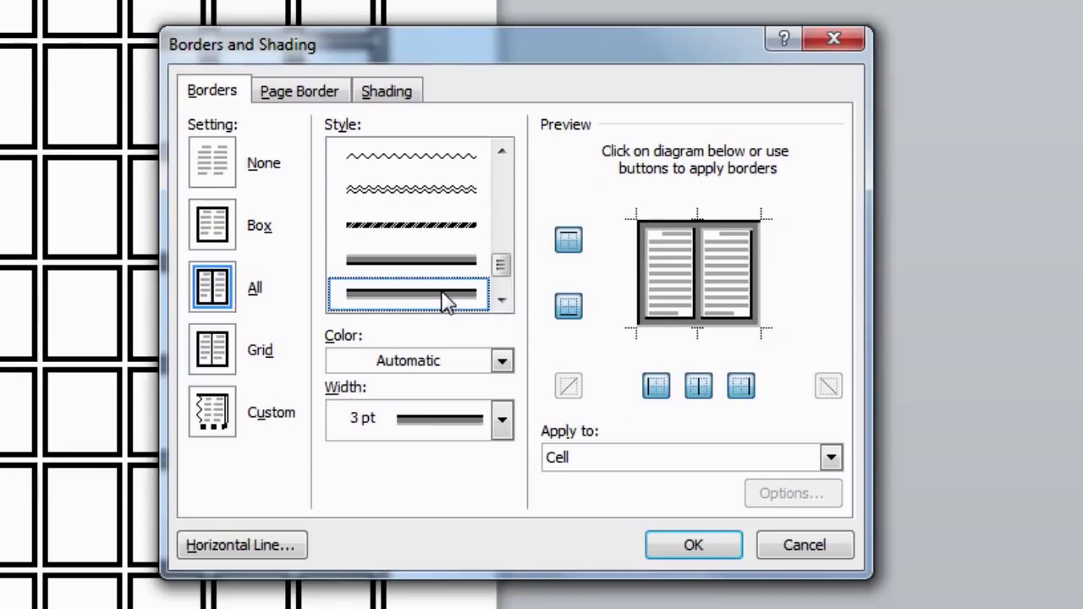
Apply green fill shading to the table's top row together with the new border style
{"action": "left_click", "coordinate": [388, 92]}
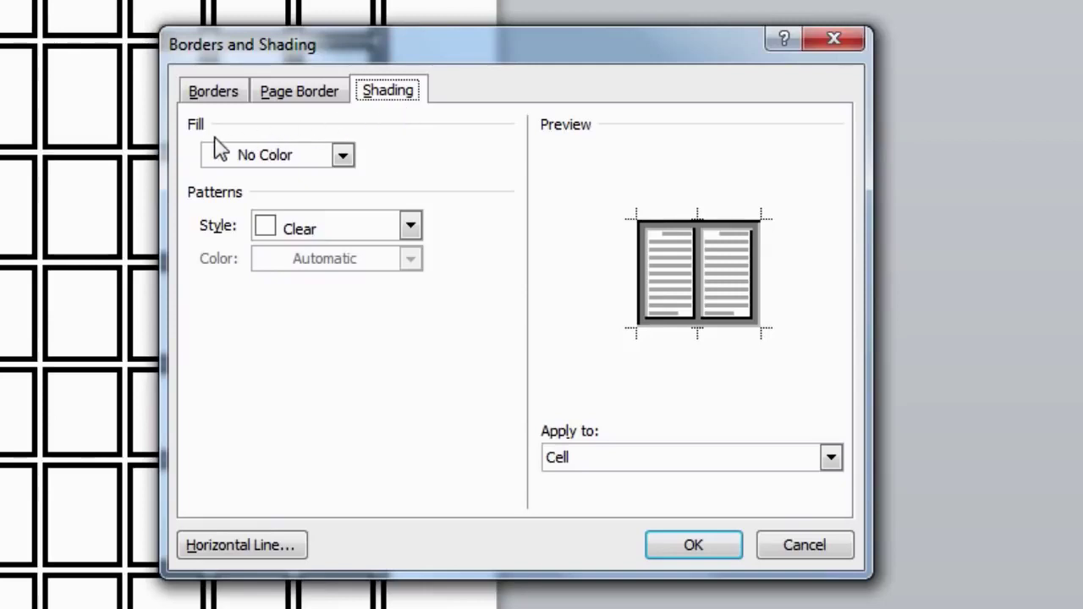
{"action": "left_click", "coordinate": [343, 156]}
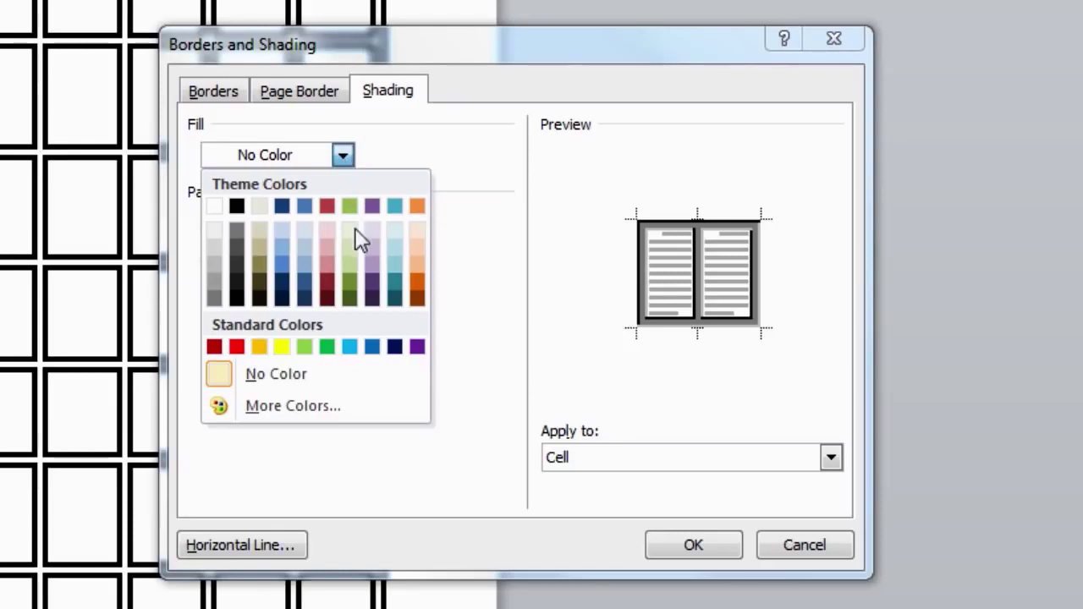
{"action": "left_click", "coordinate": [326, 347]}
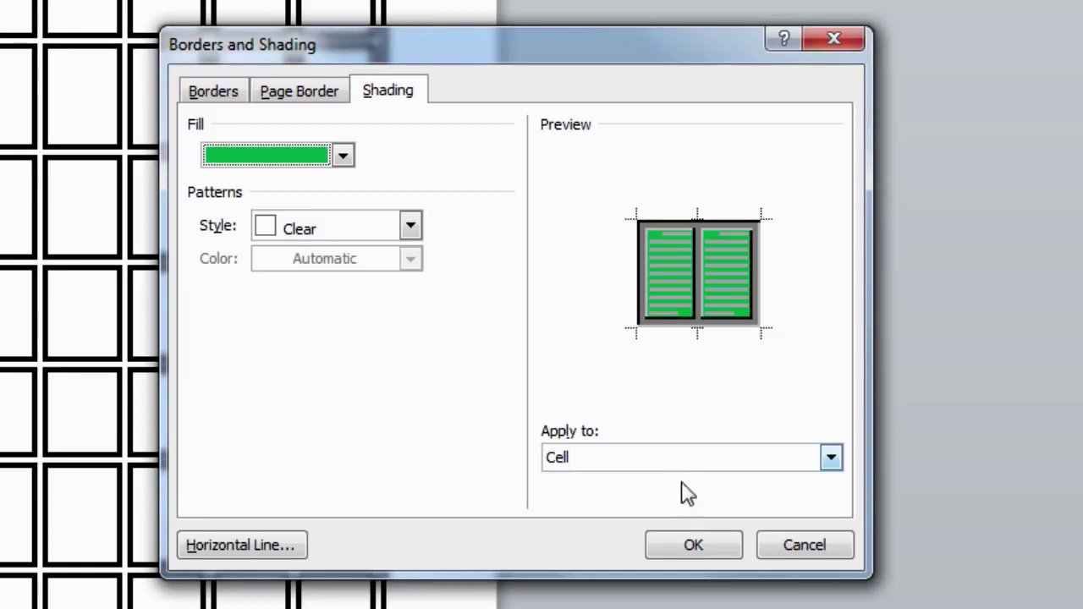
{"action": "left_click", "coordinate": [702, 551]}
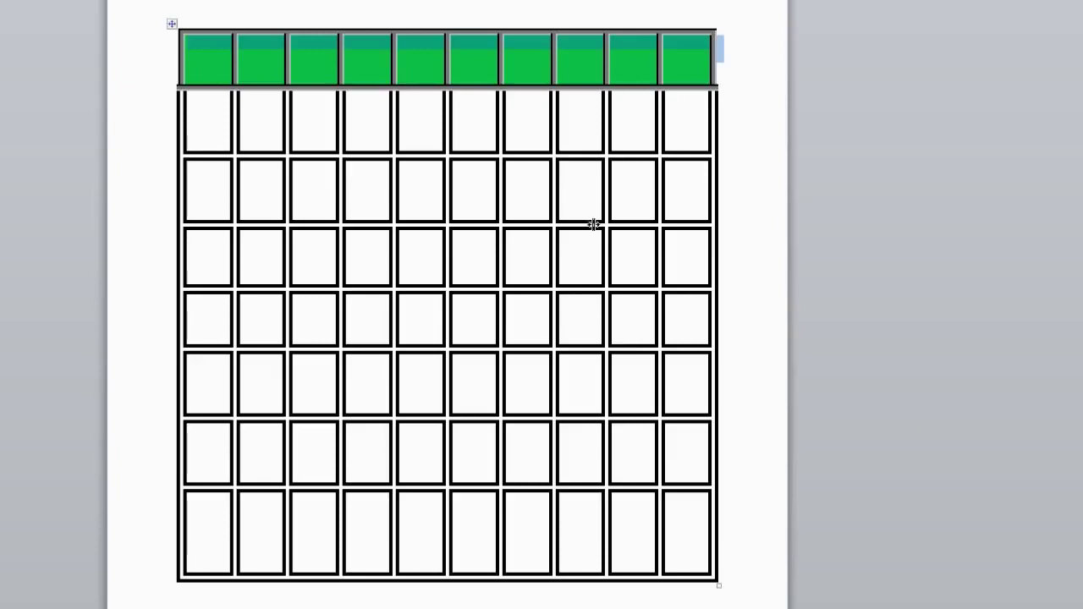
{"action": "left_click", "coordinate": [194, 51]}
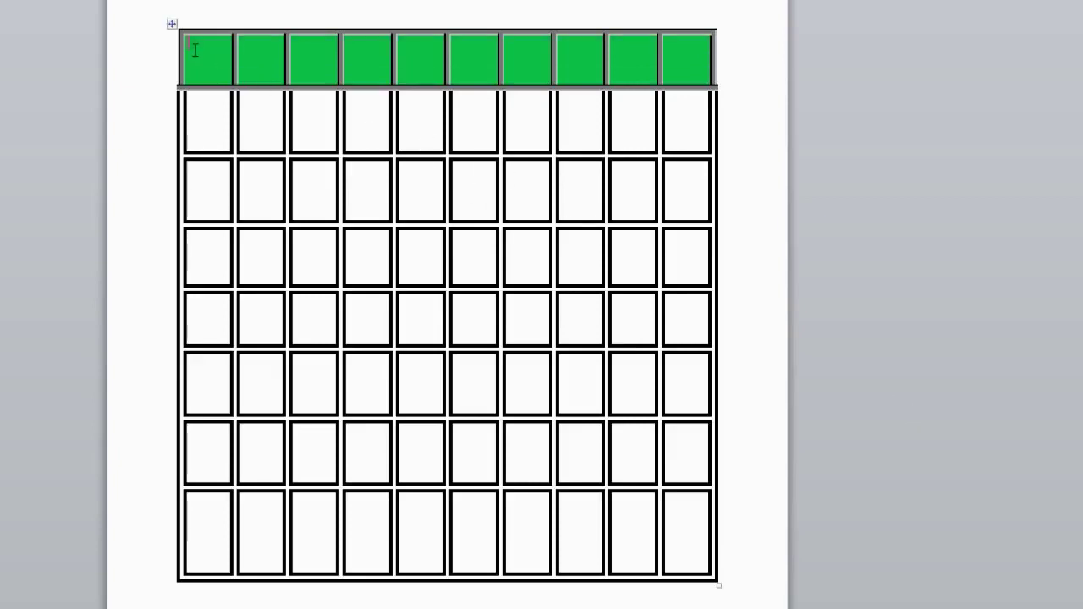